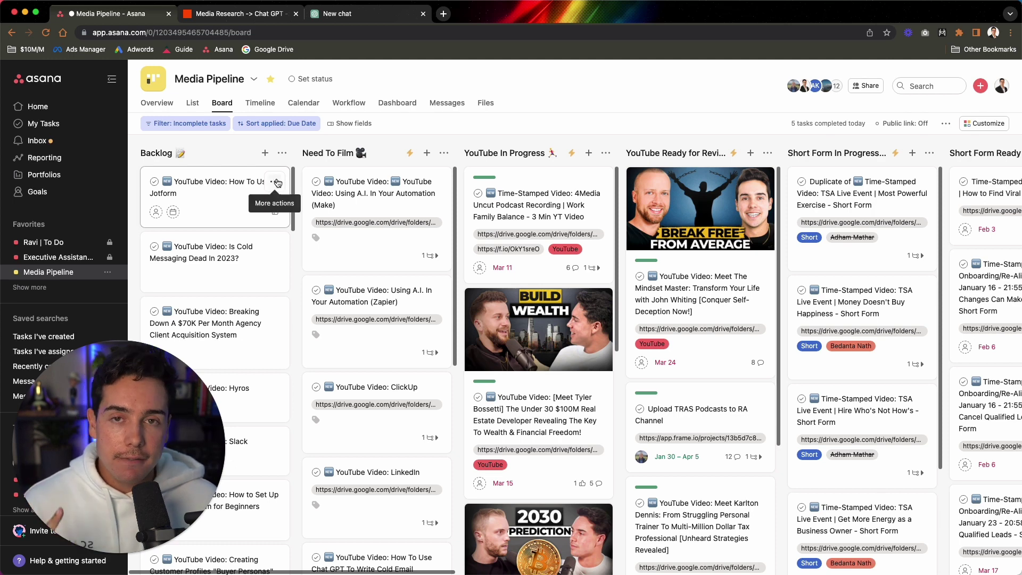
Create a Backlog task from the YouTube Video template, titled 'Why I'm Selling My Porsche'.
left_click(265, 154)
left_click(292, 209)
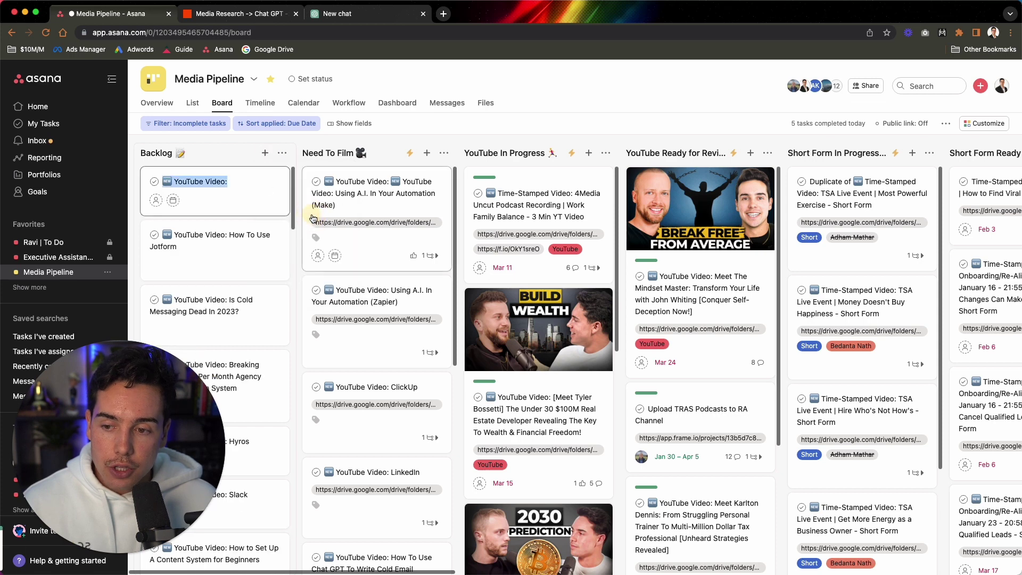
left_click(251, 180)
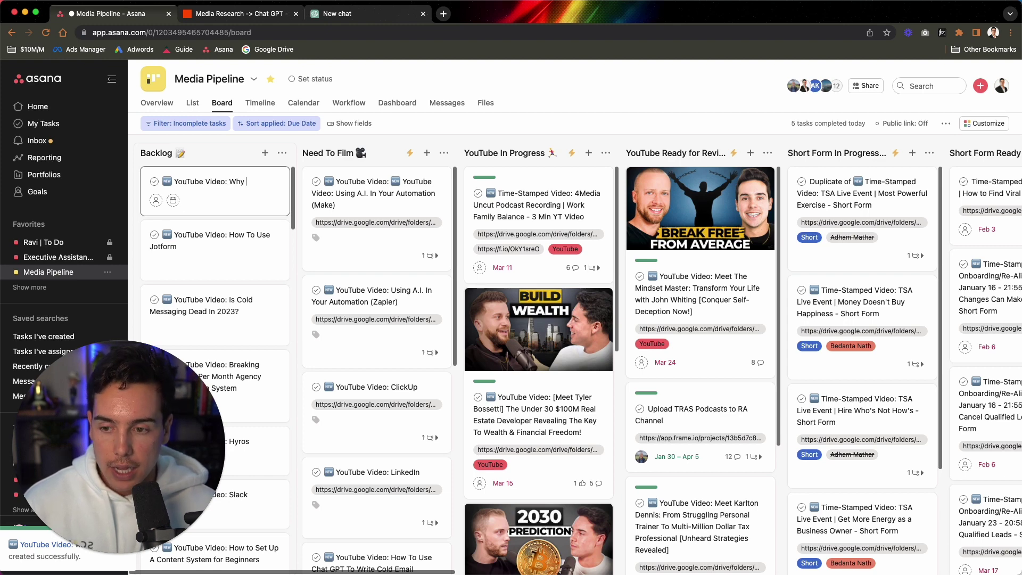
type("Why I'm Selling")
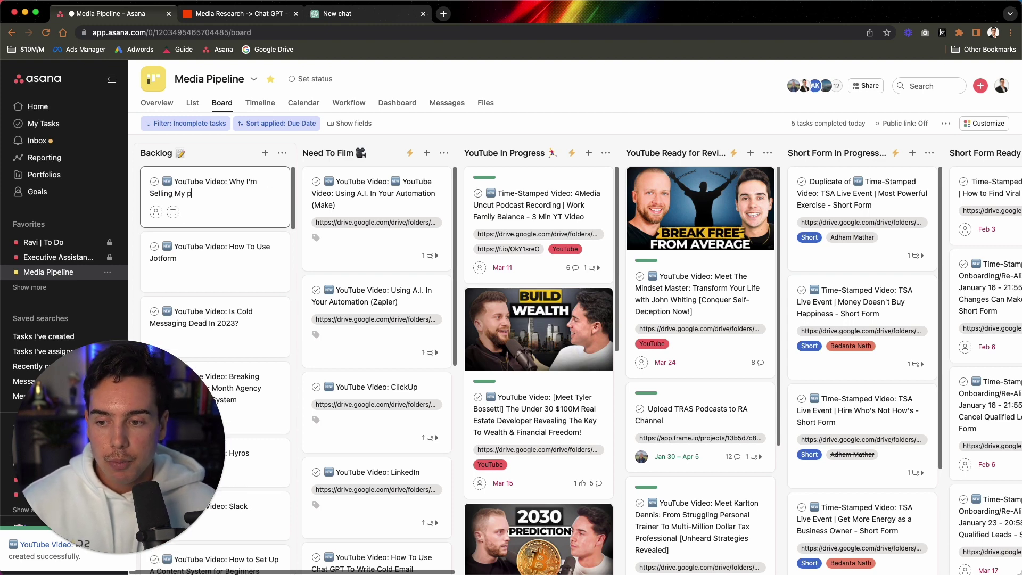
type(" My p")
key("BackSpace")
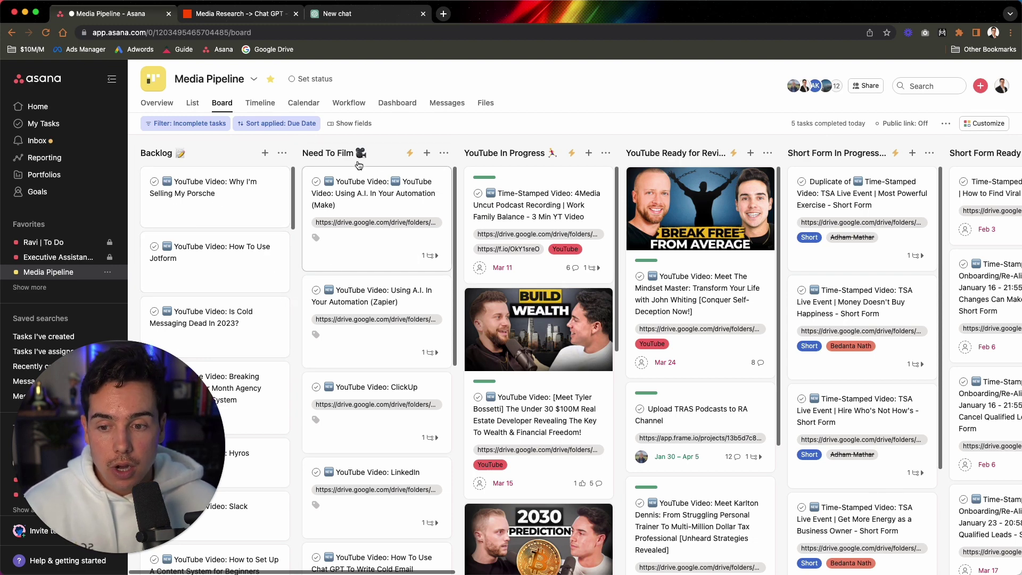
key("super+equal")
key("super+equal")
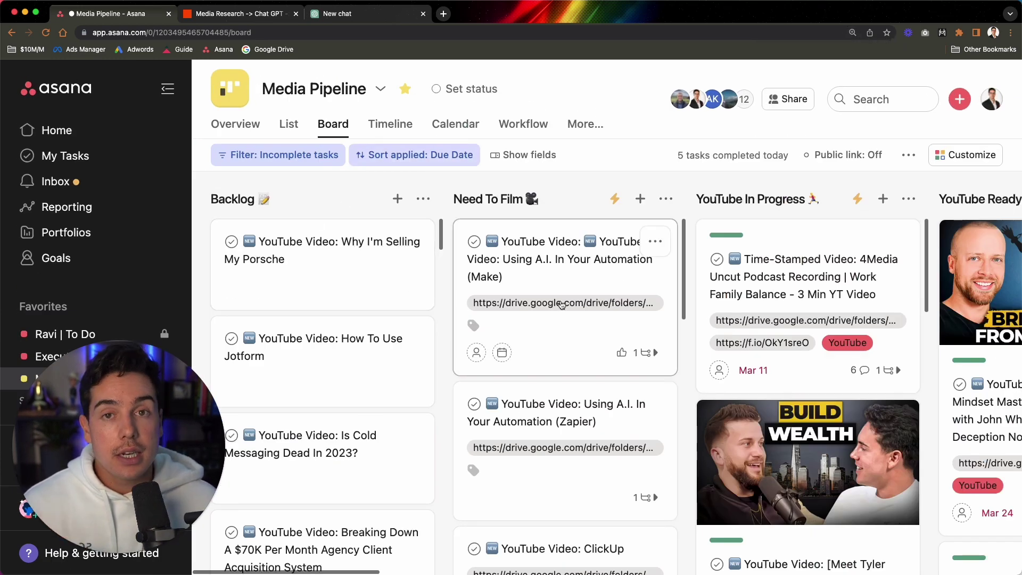
Open the 'Using A.I. In Your Automation (Make)' task and follow its Google Drive Link.
left_click(592, 276)
scroll(751, 362, "down", 1)
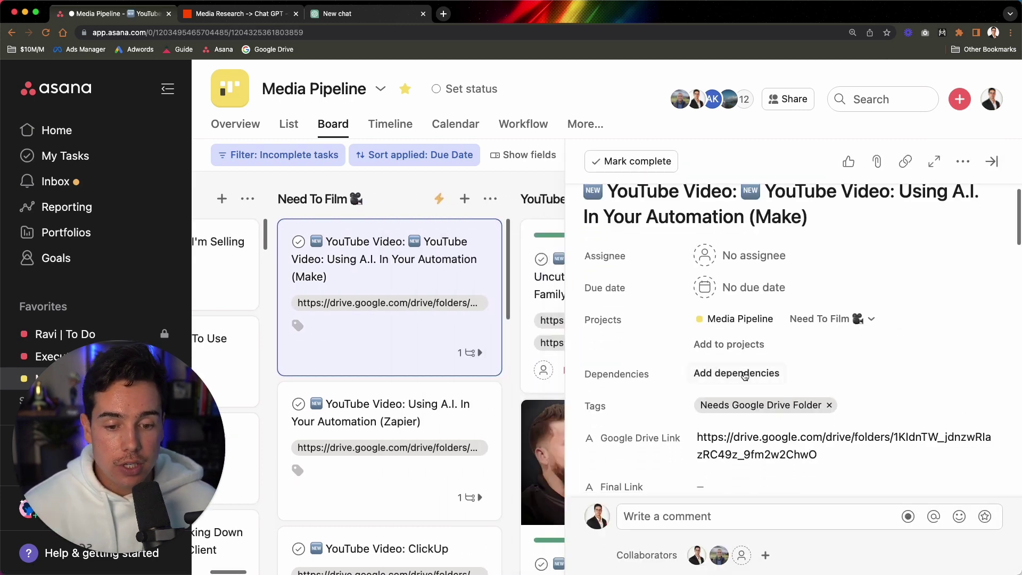
scroll(751, 389, "down", 1)
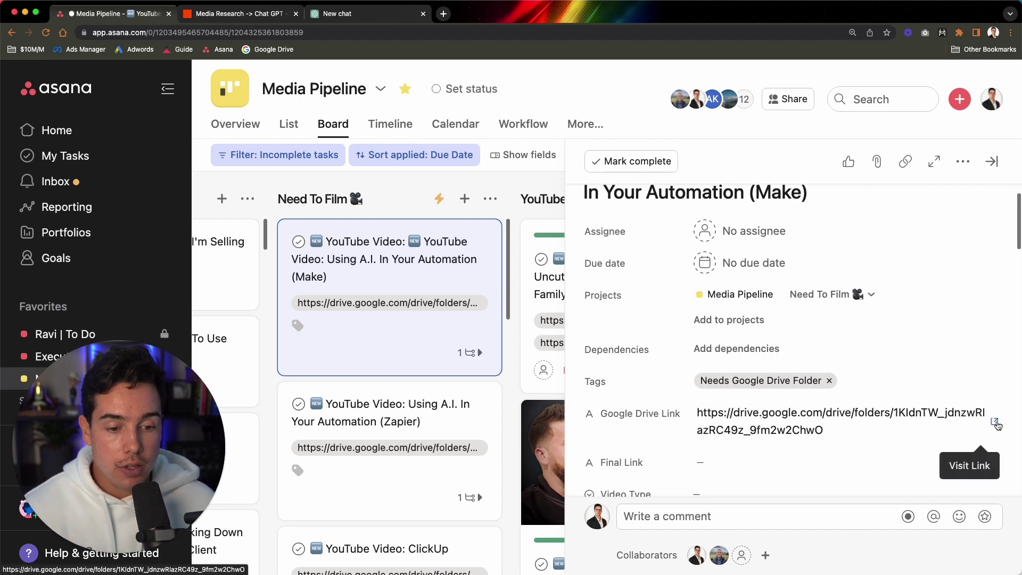
left_click(994, 422)
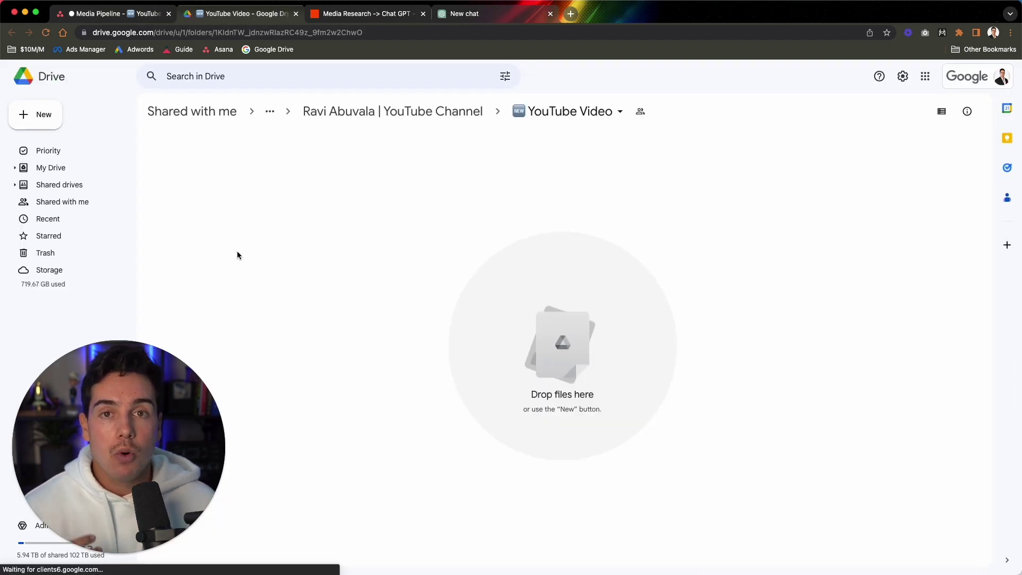
Return to the Asana task and scroll through its details panel.
left_click(138, 14)
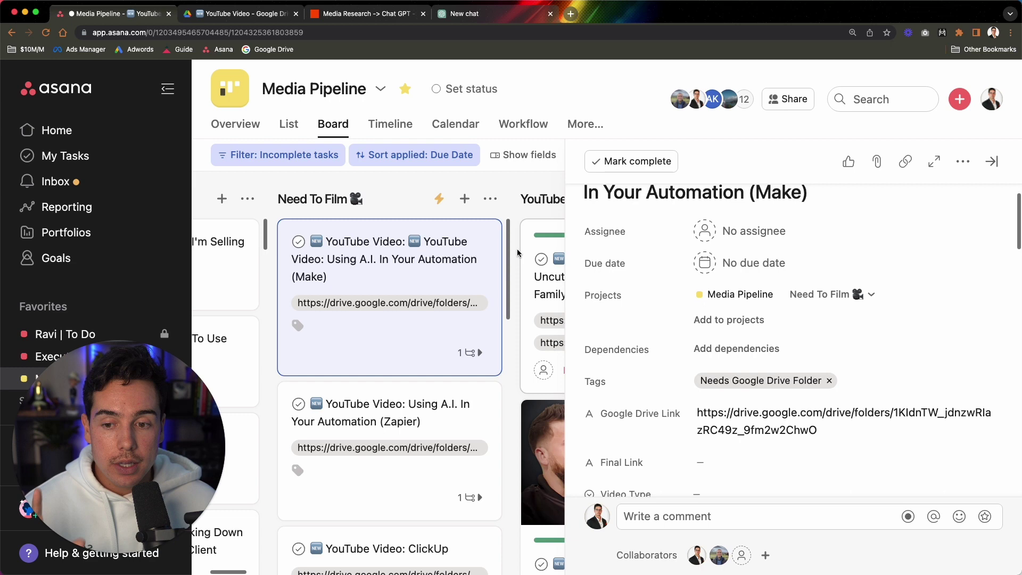
scroll(711, 352, "down", 5)
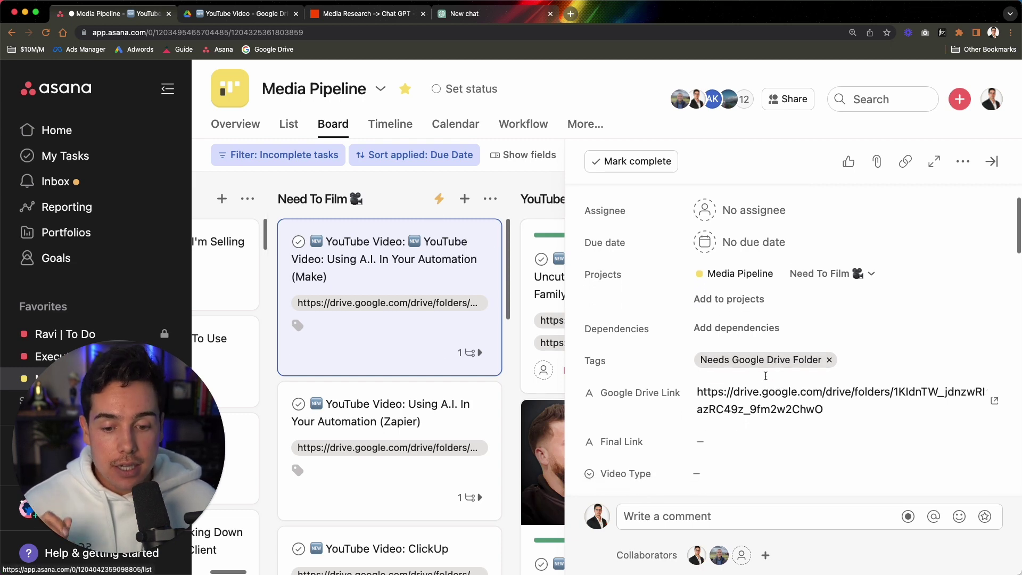
scroll(715, 354, "up", 1)
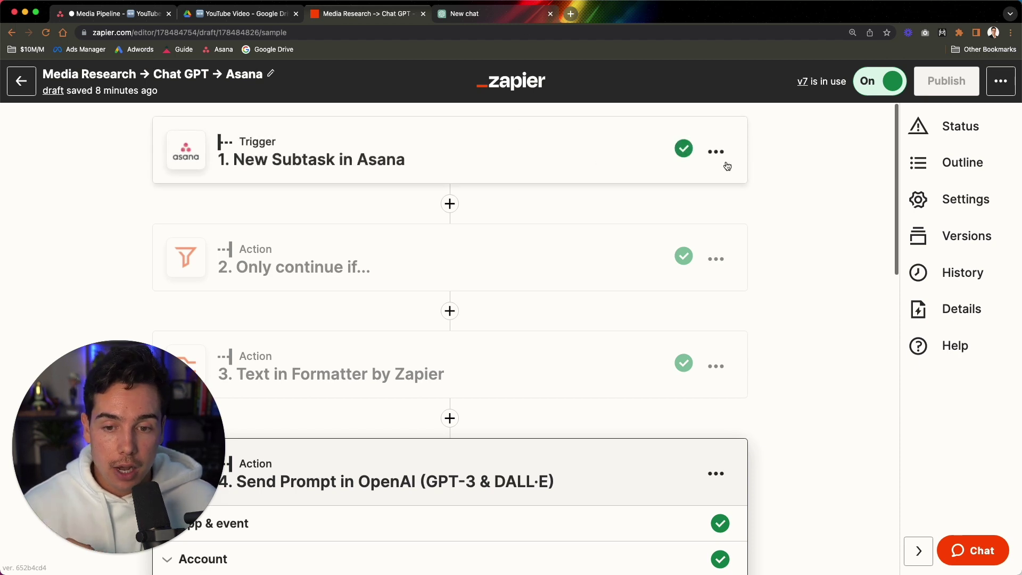
Expand the '1. New Subtask in Asana' trigger to show Asana and the New Subtask event.
left_click(510, 179)
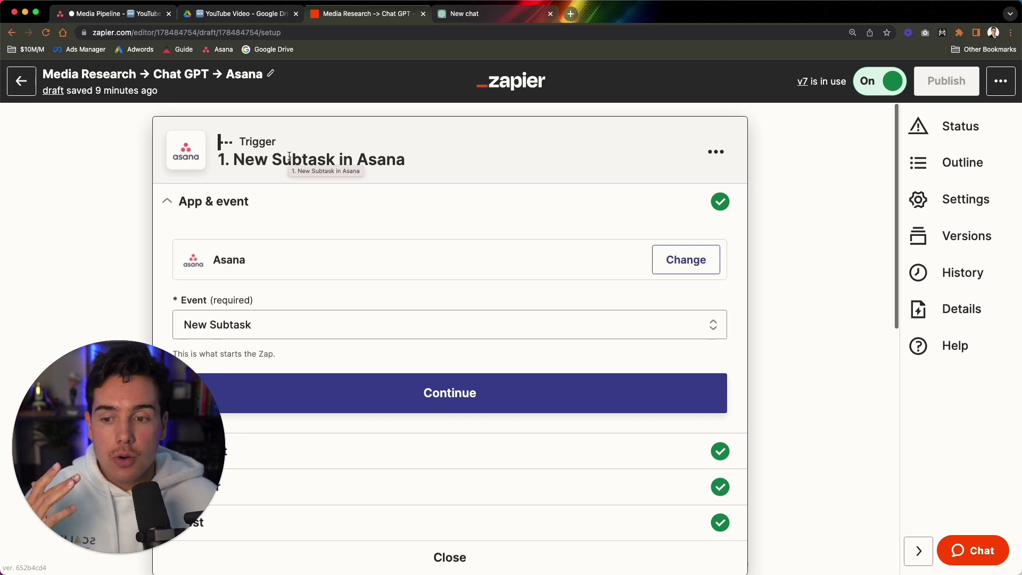
Select the trigger step's title, glance at the Asana board, and return to the zap editor.
left_click(289, 157)
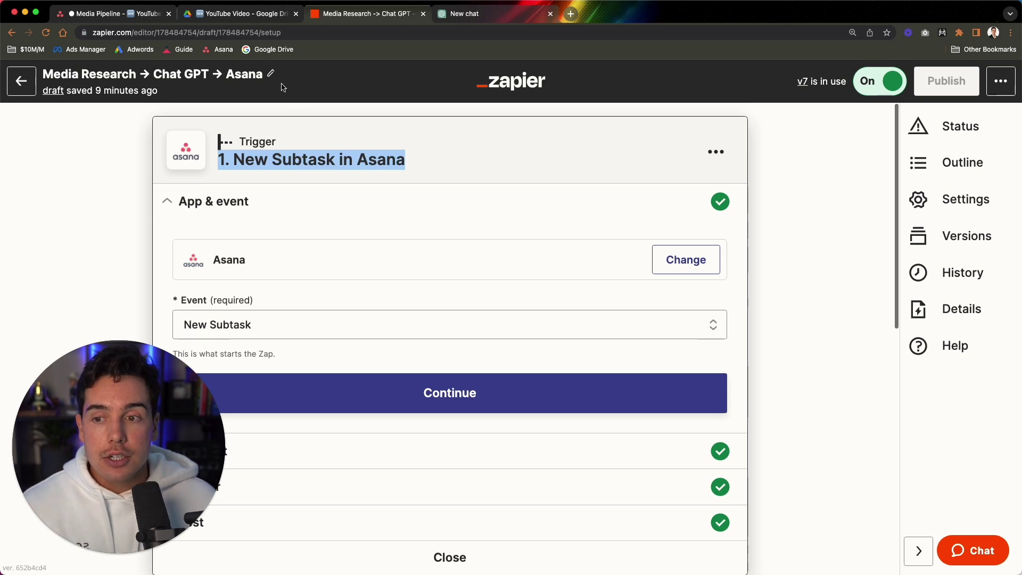
left_click(139, 15)
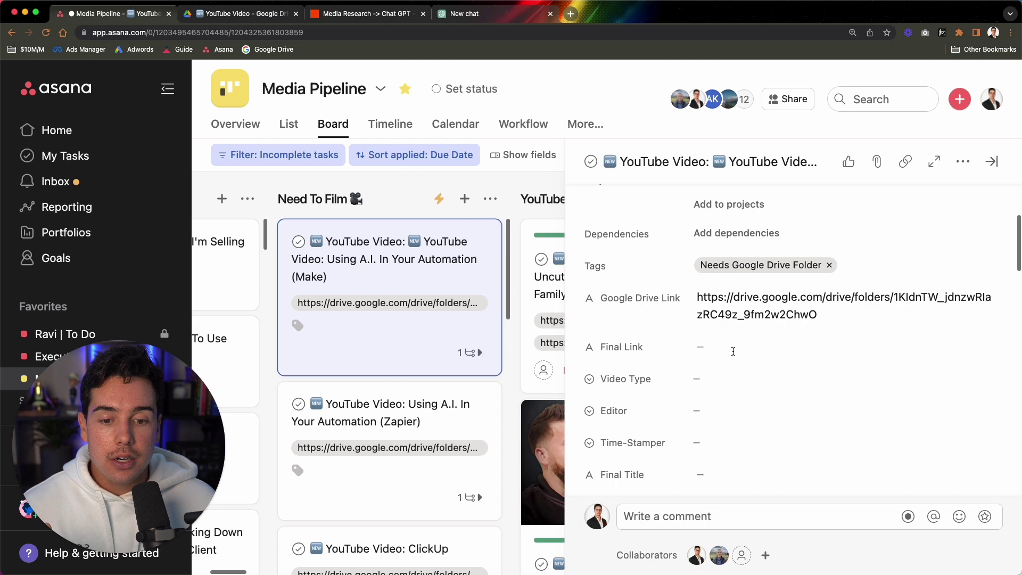
left_click(372, 16)
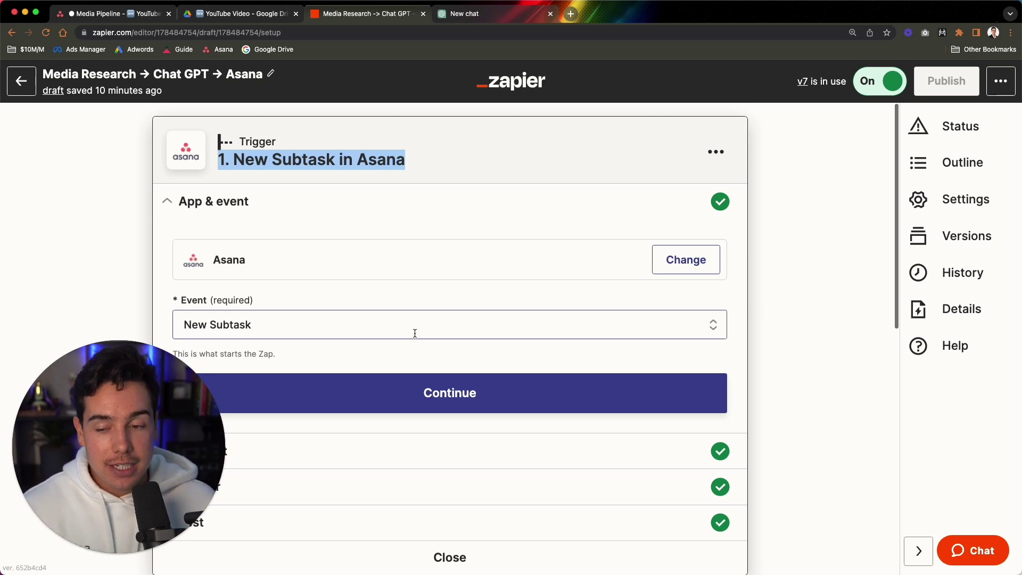
Review the trigger's Project and Workspace fields, then open the 'Only continue if' filter step.
scroll(415, 334, "down", 1)
scroll(414, 337, "down", 10)
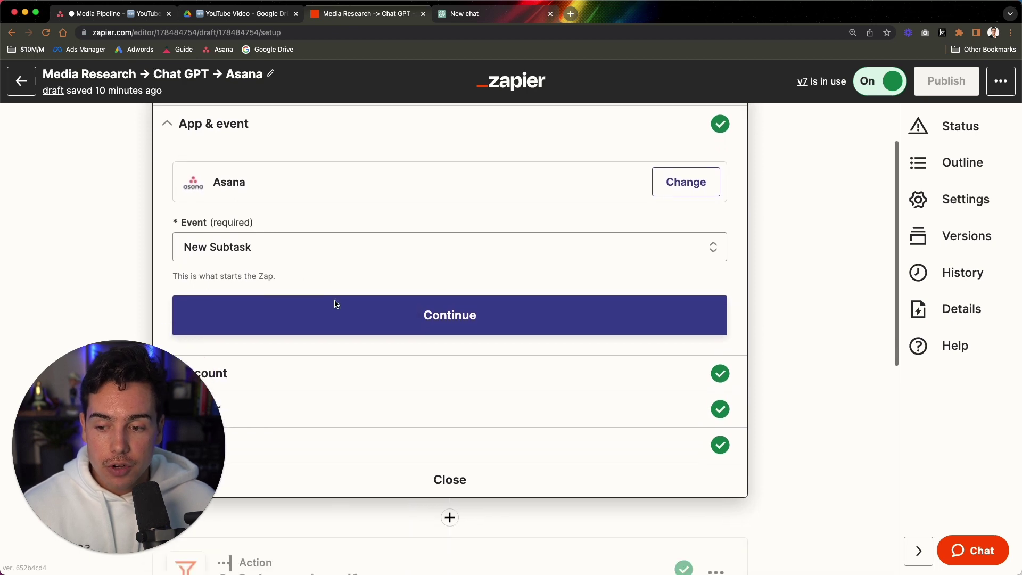
scroll(293, 171, "up", 1)
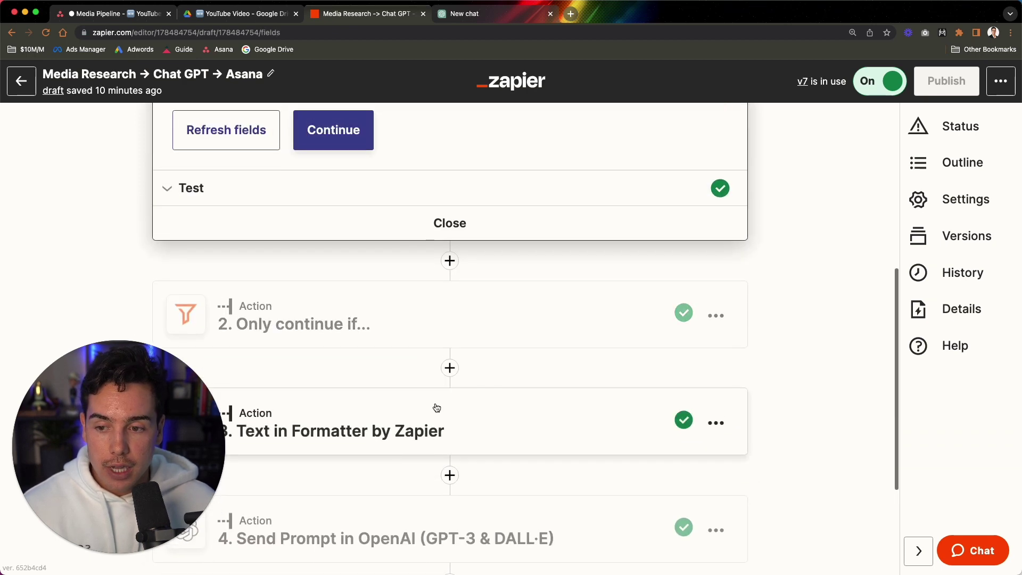
scroll(354, 361, "up", 10)
scroll(353, 362, "down", 4)
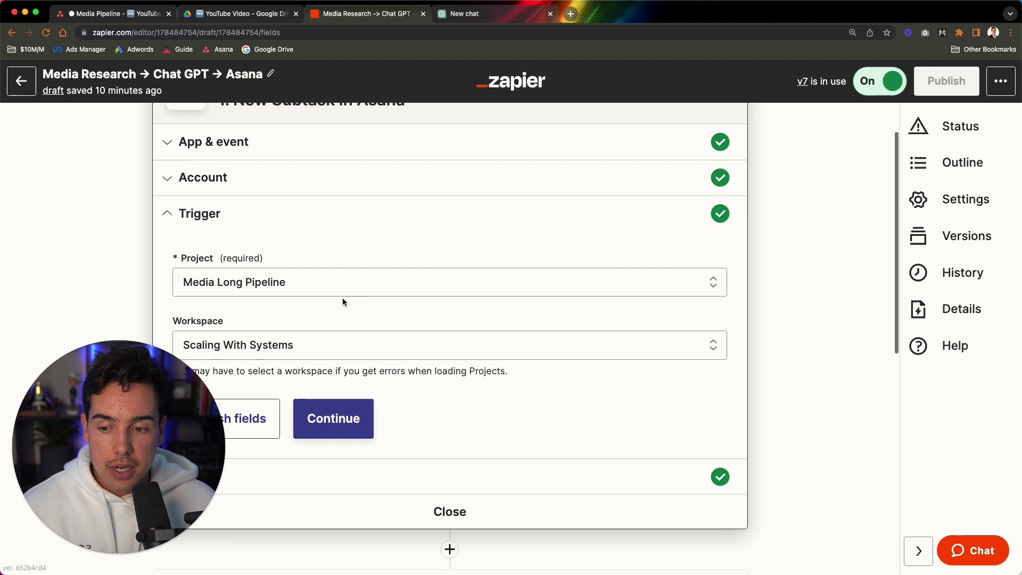
scroll(378, 314, "down", 6)
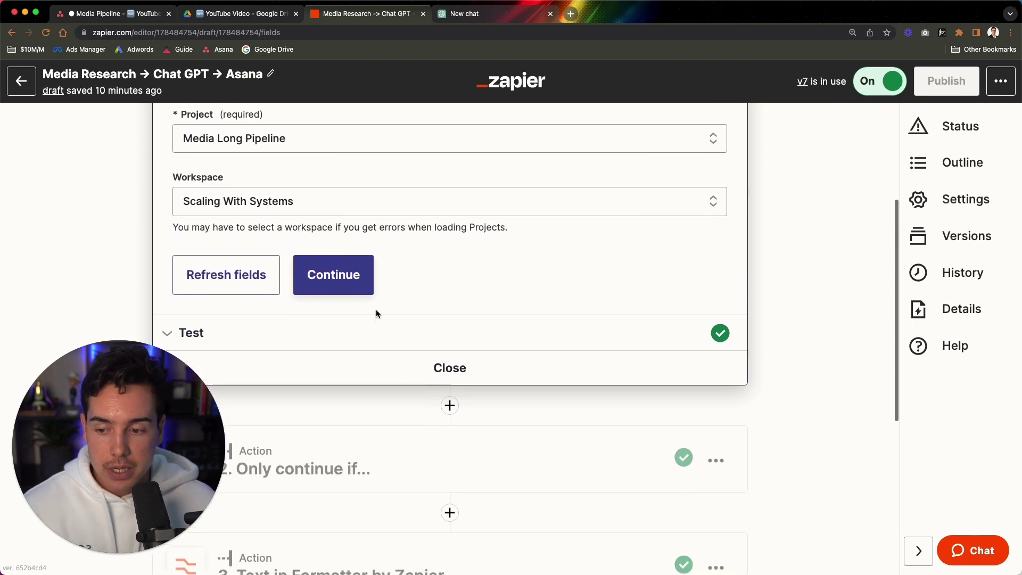
left_click(255, 323)
left_click(346, 364)
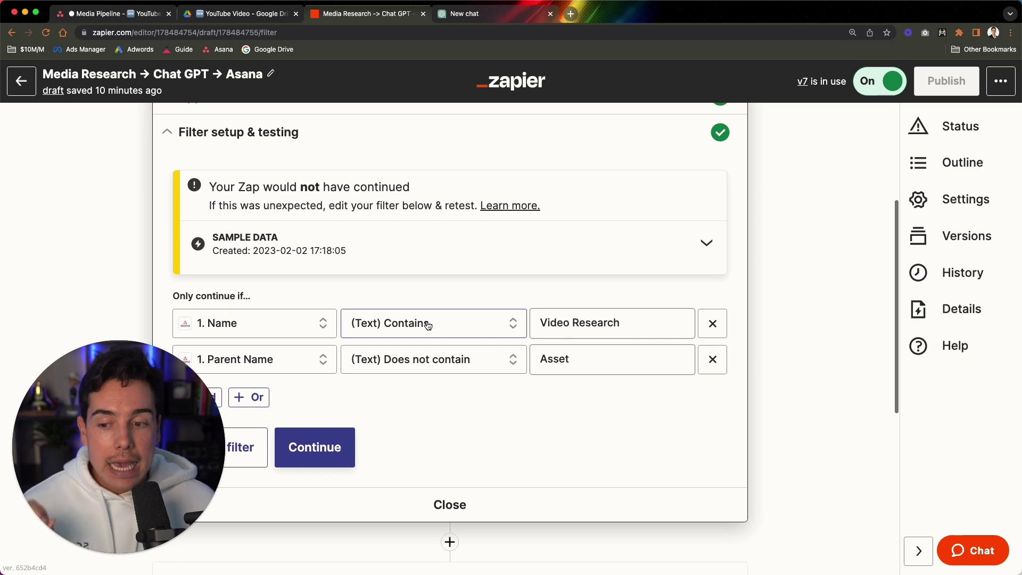
Review the filter rules: Name contains 'Video Research' and Parent Name does not contain 'Asset'.
scroll(419, 326, "down", 1)
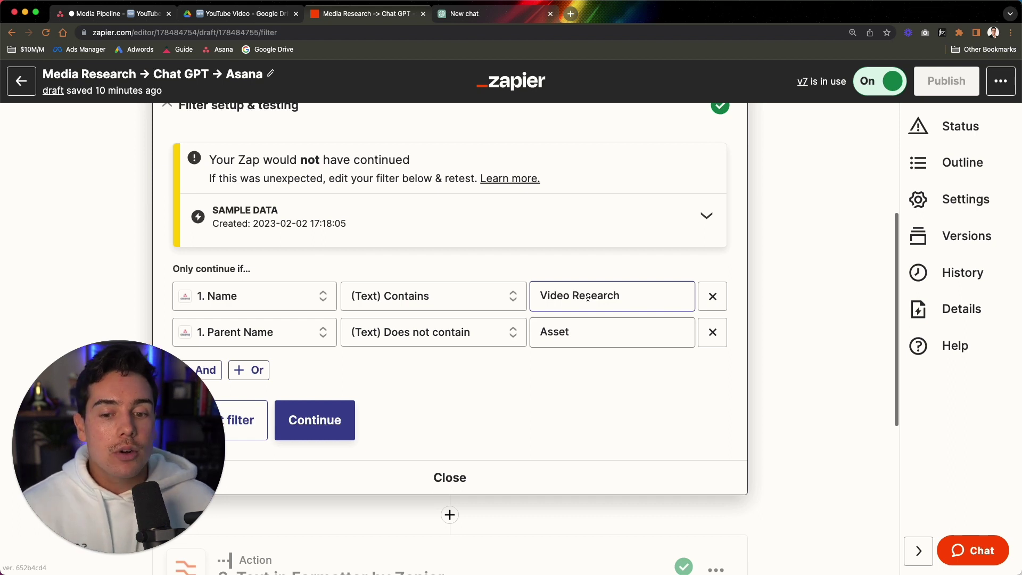
scroll(439, 363, "down", 1)
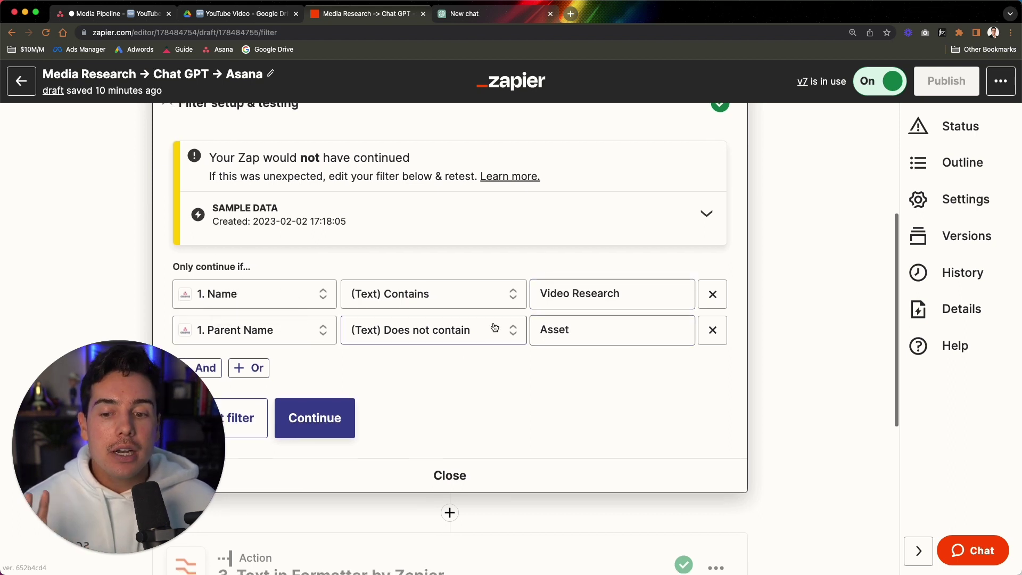
left_click(544, 328)
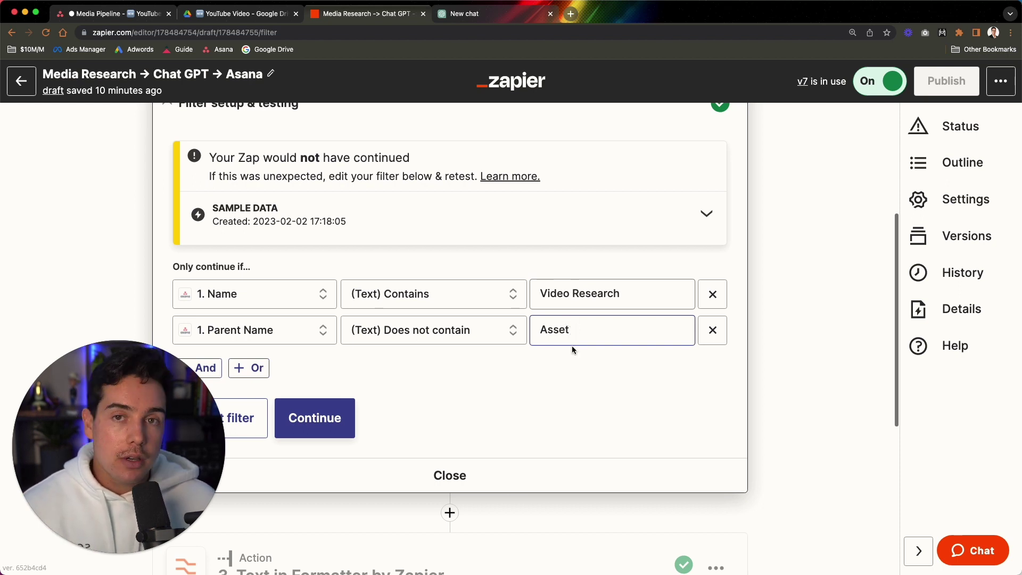
left_click(573, 346)
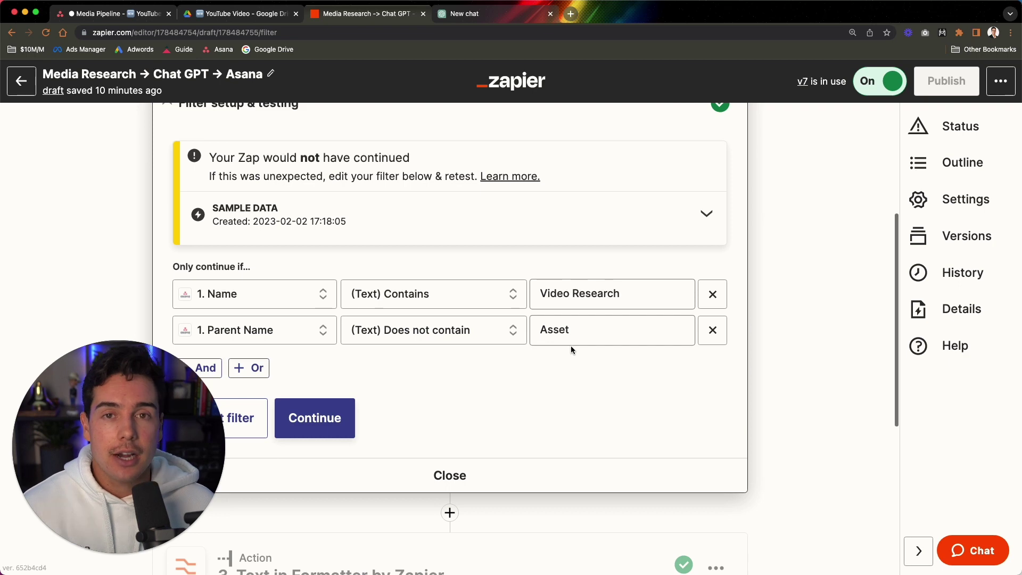
left_click(576, 339)
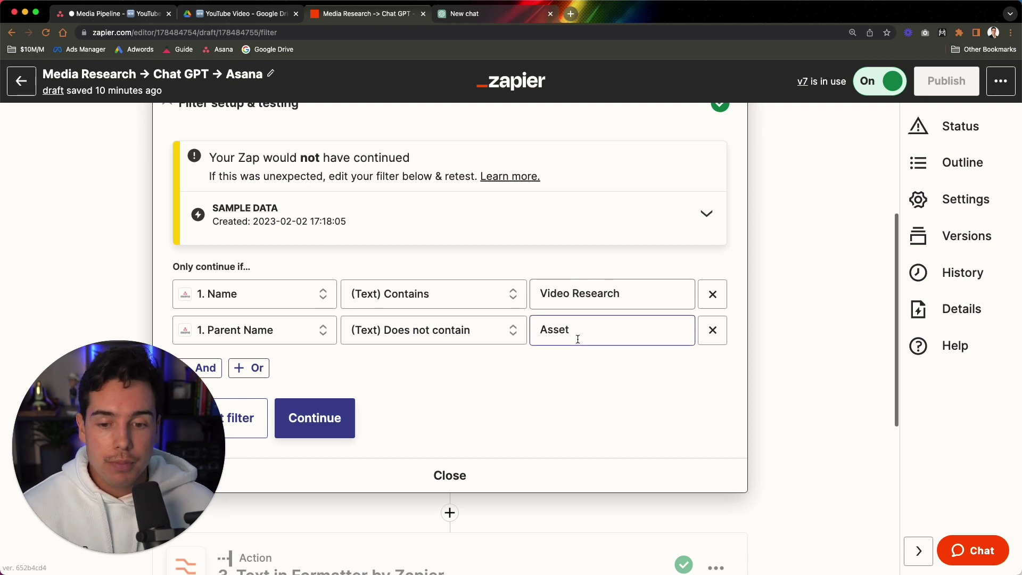
scroll(416, 330, "up", 5)
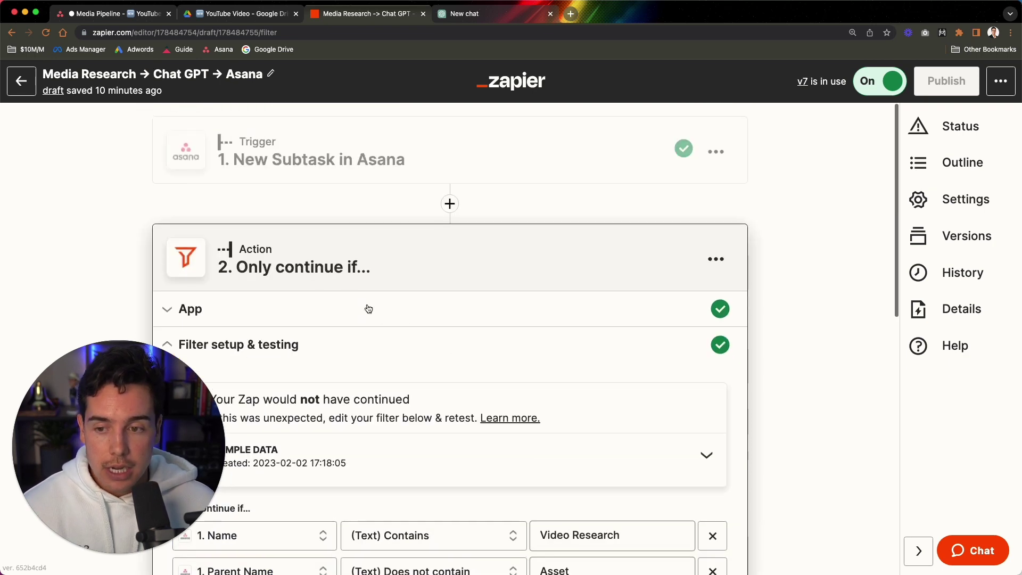
left_click(317, 304)
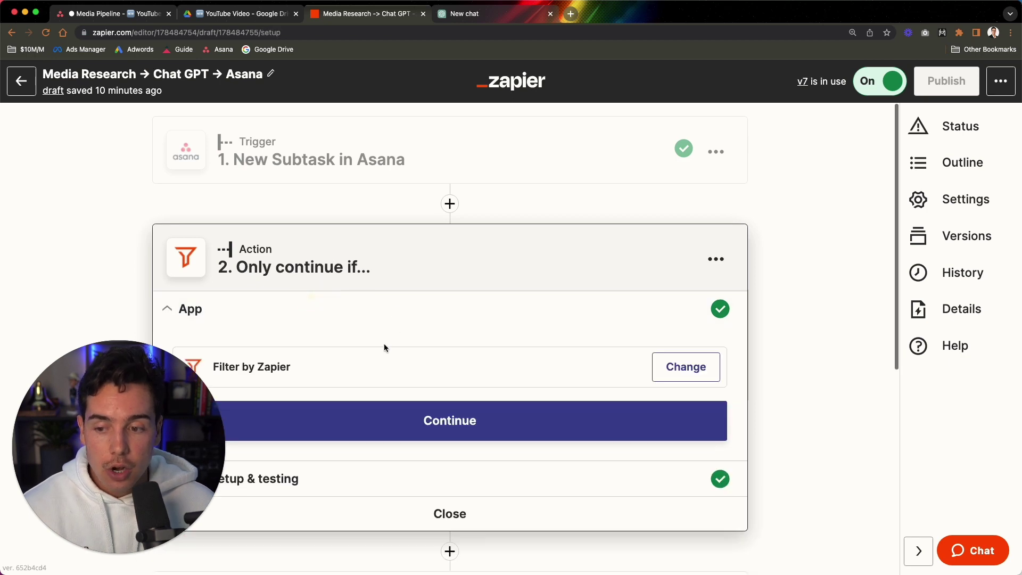
scroll(362, 351, "down", 3)
left_click(384, 317)
scroll(417, 333, "down", 3)
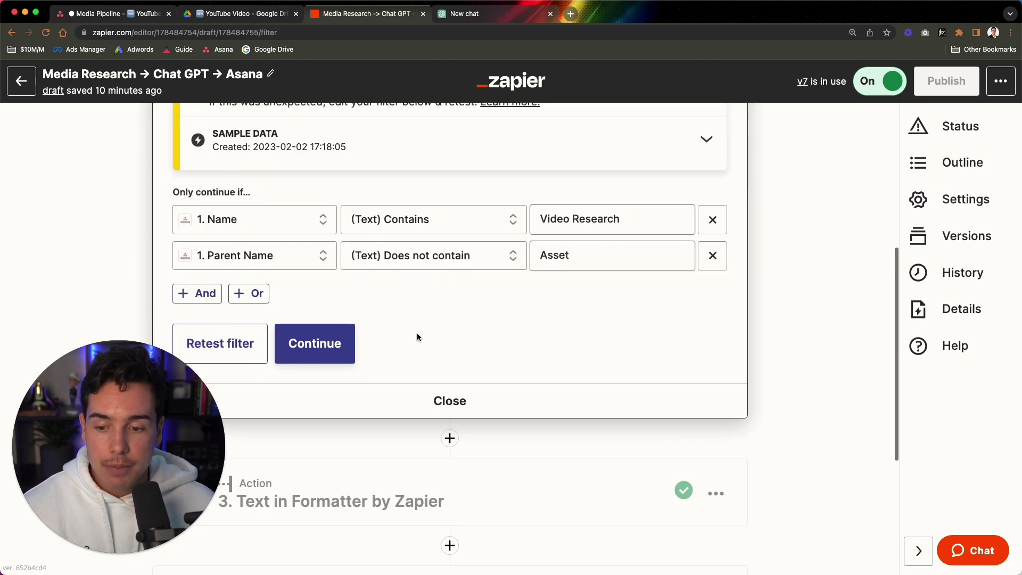
scroll(351, 229, "up", 1)
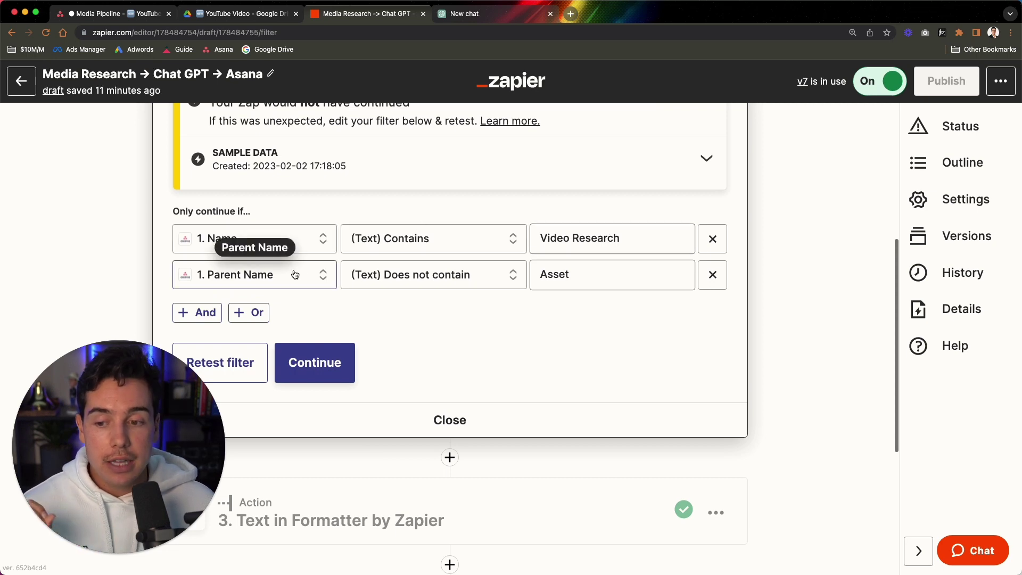
Check the Asana task title, then open the Formatter step's Split Text action in Zapier.
key("super+1")
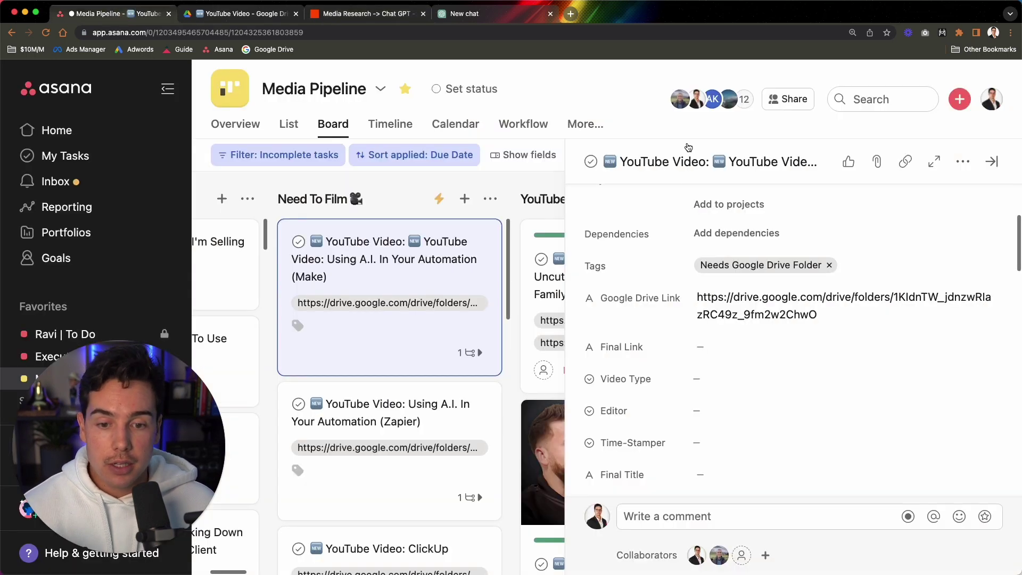
left_click(753, 162)
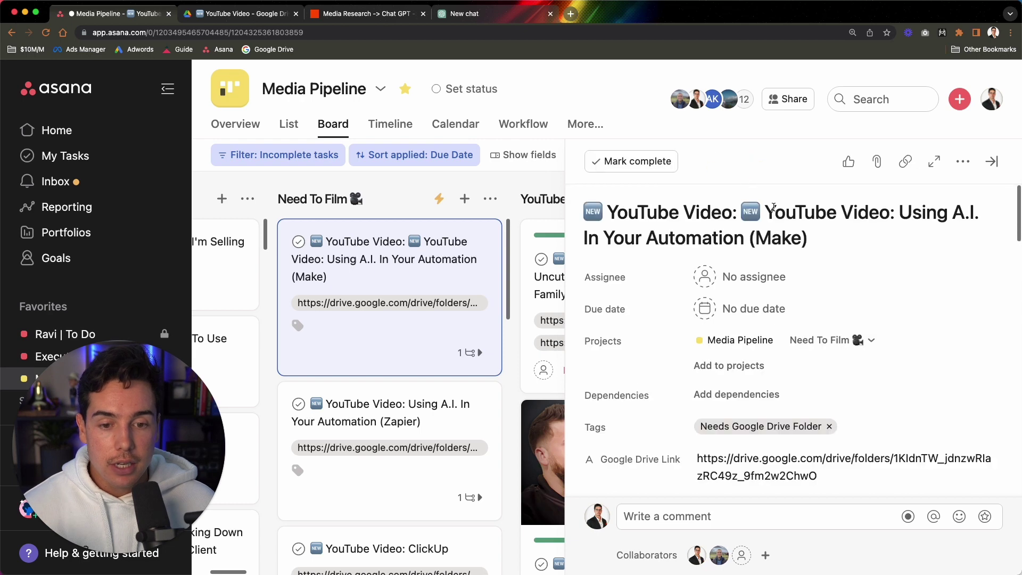
left_click_drag(869, 233, 901, 213)
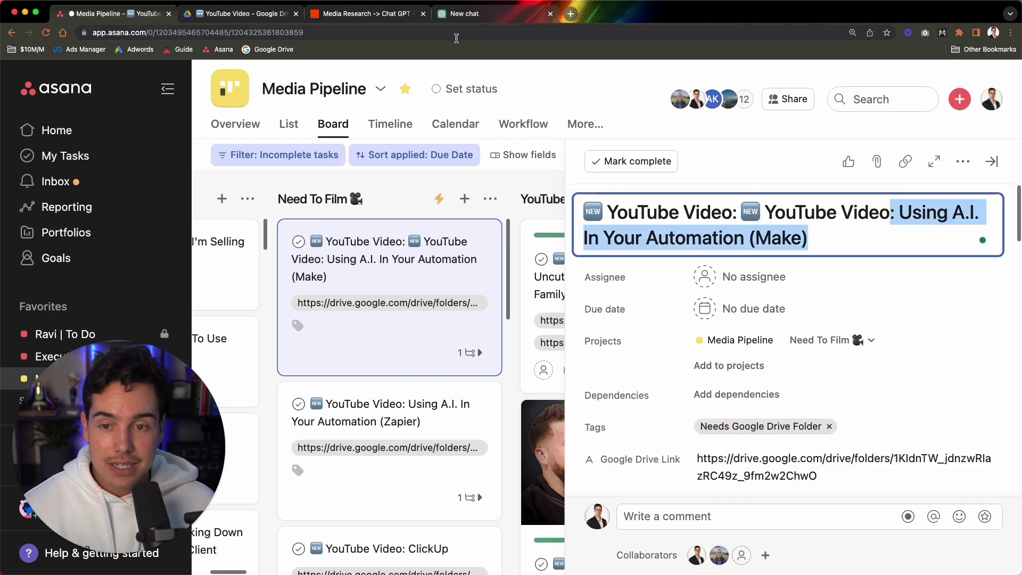
left_click(378, 19)
scroll(492, 413, "down", 5)
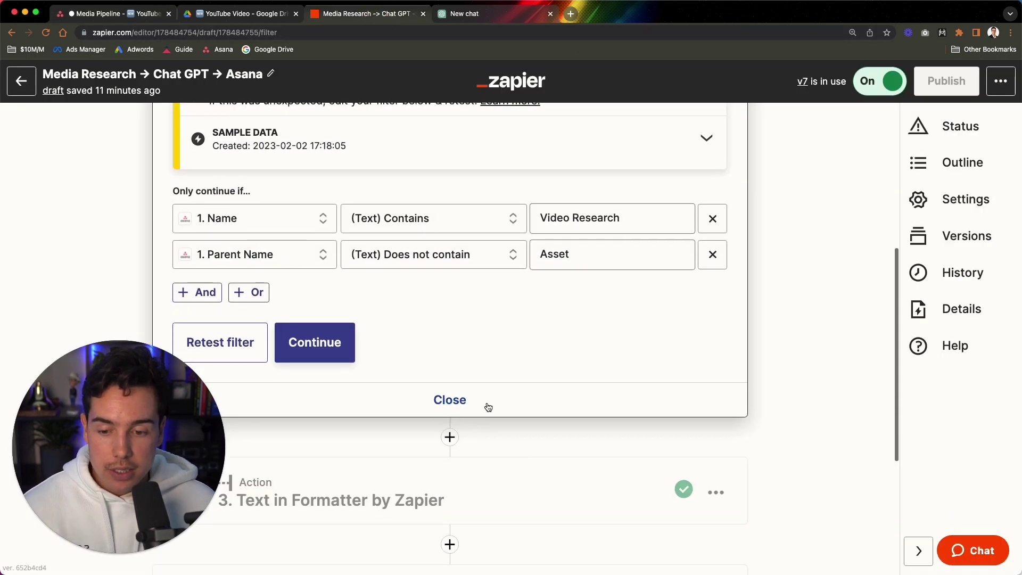
left_click(384, 309)
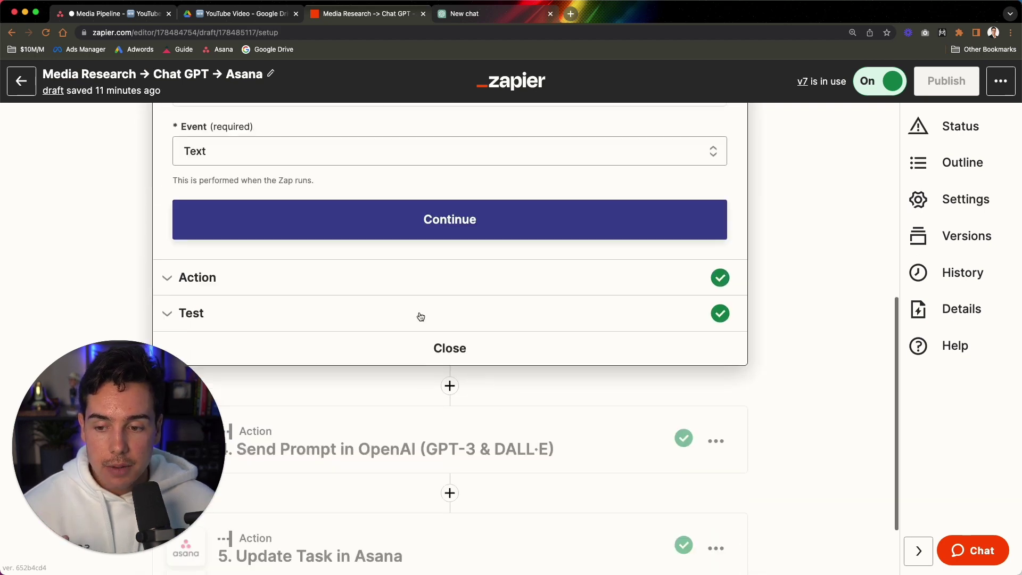
left_click(287, 223)
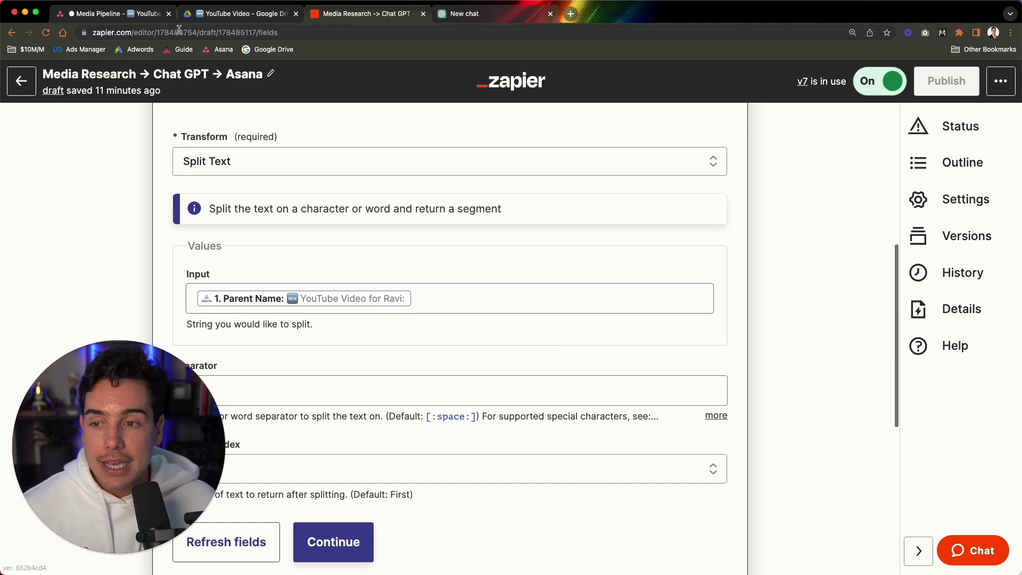
Delete the duplicated 'YouTube Video:' prefix from the Make task title in Asana.
left_click(152, 15)
left_click_drag(845, 246, 585, 207)
left_click(914, 241)
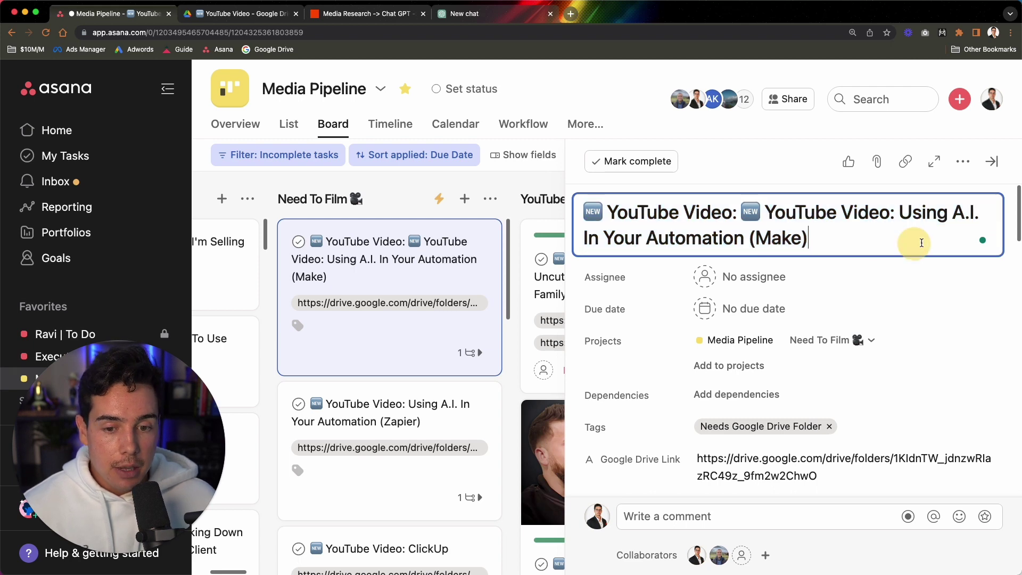
left_click_drag(886, 214, 585, 213)
key("BackSpace")
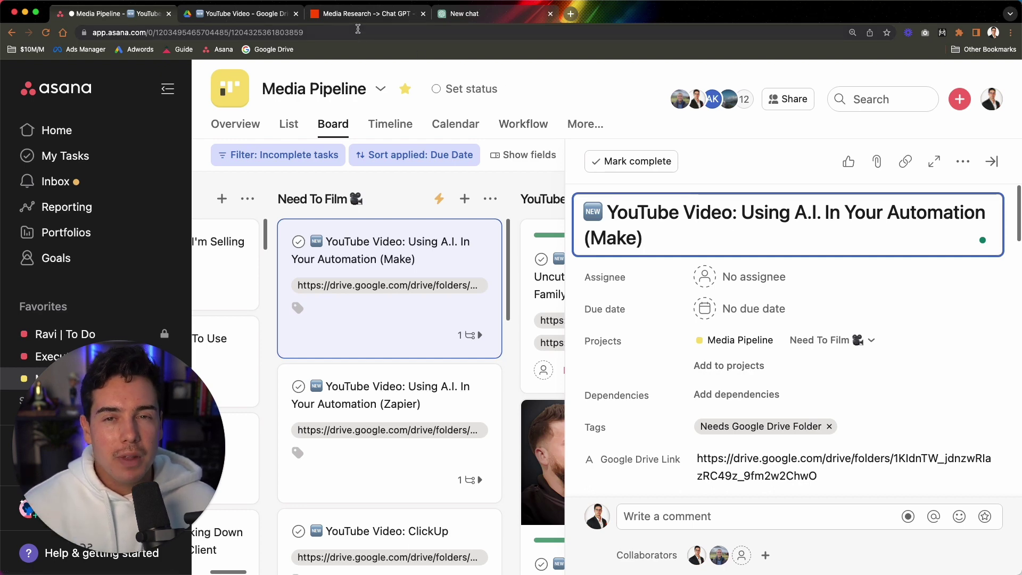
left_click(343, 19)
Check the Split Text settings, Separator ':' and Segment Index Last, against the Asana title.
scroll(368, 255, "up", 2)
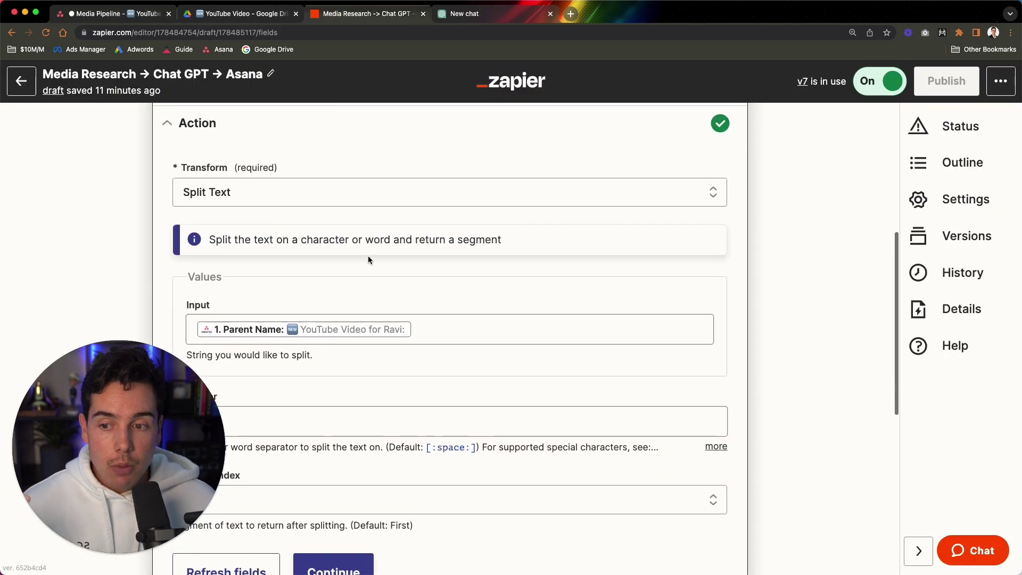
scroll(341, 232, "up", 5)
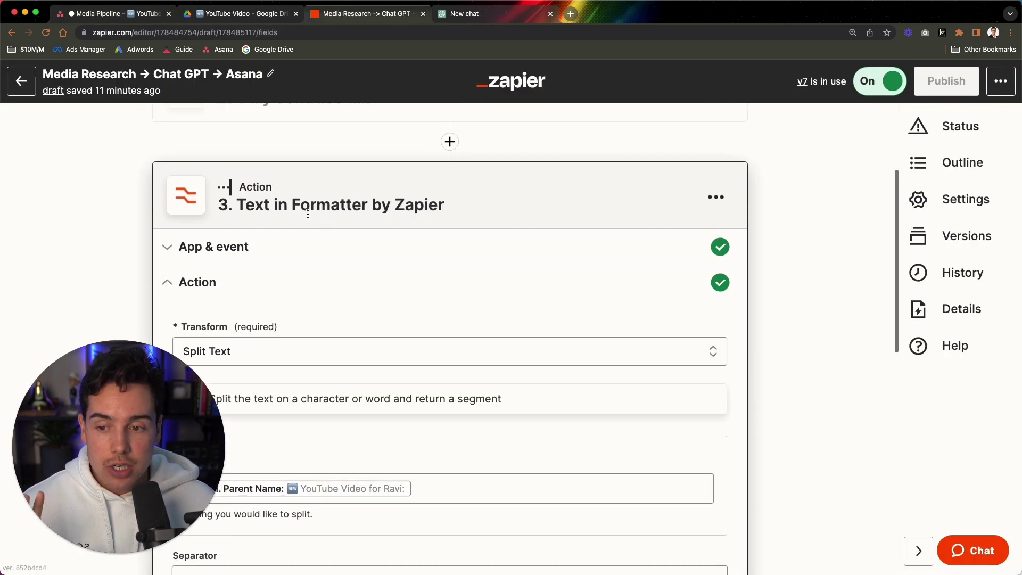
scroll(423, 210, "down", 10)
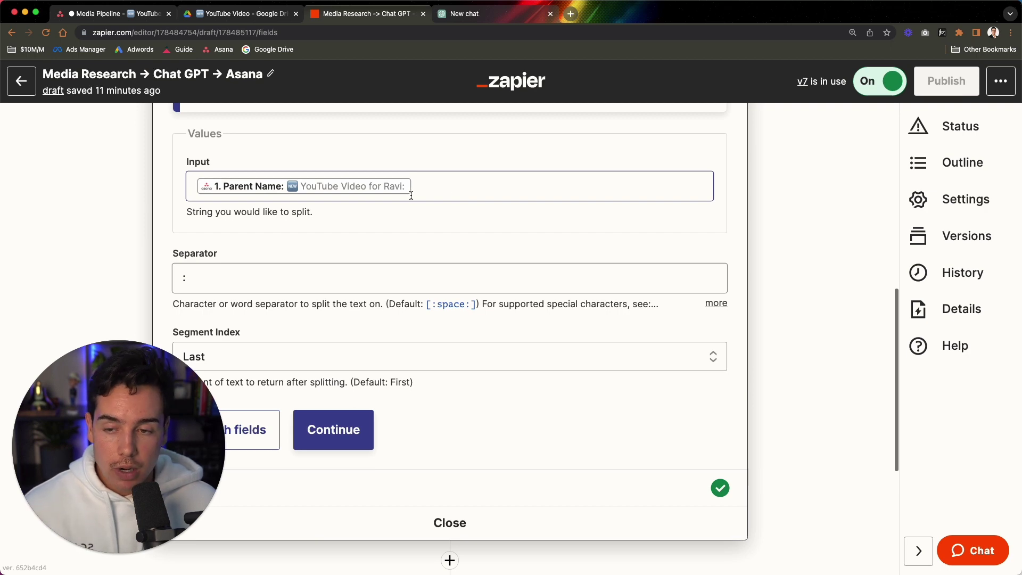
scroll(335, 215, "down", 1)
scroll(336, 215, "down", 2)
left_click(215, 237)
left_click(148, 230)
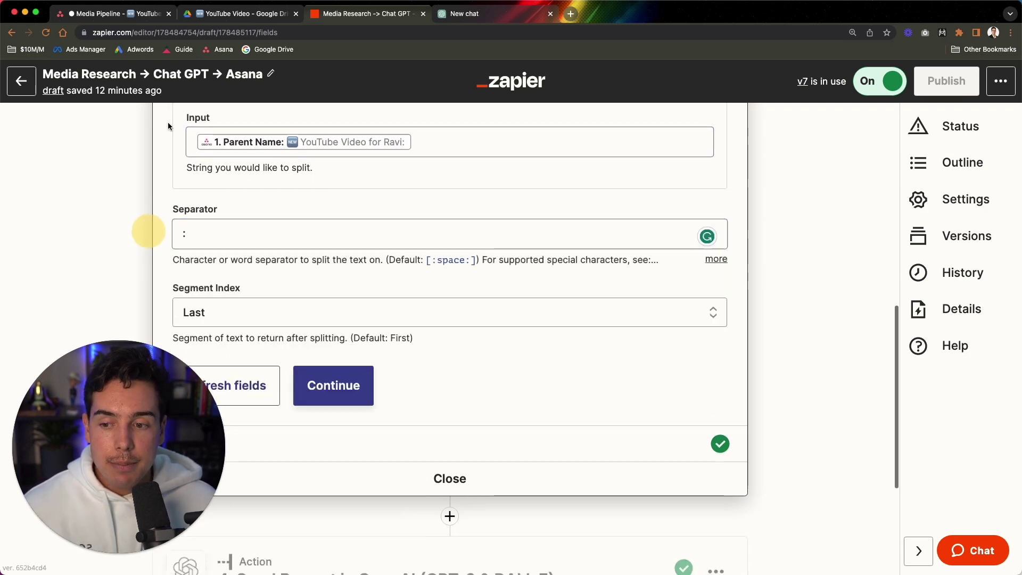
left_click(149, 13)
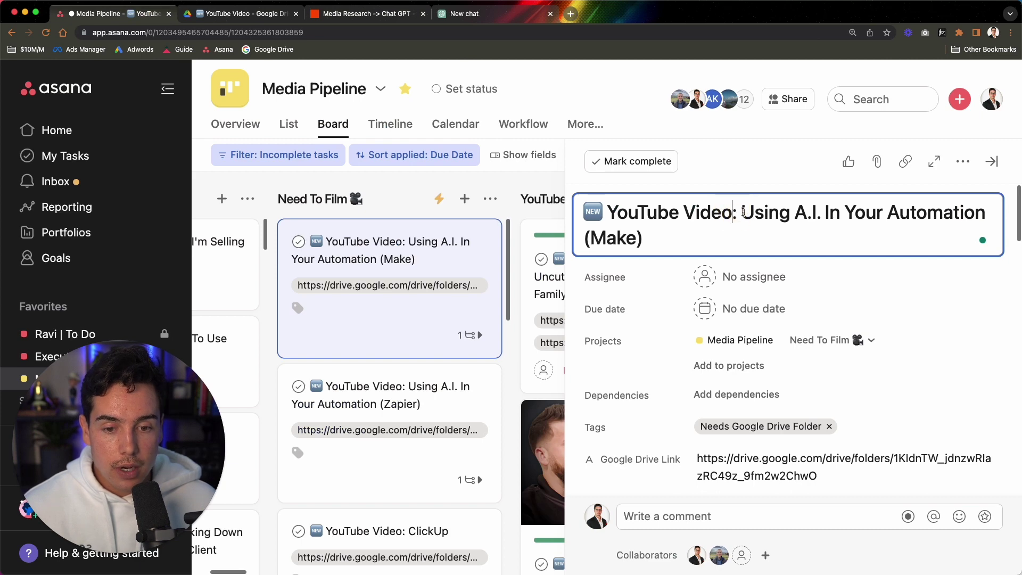
left_click(340, 15)
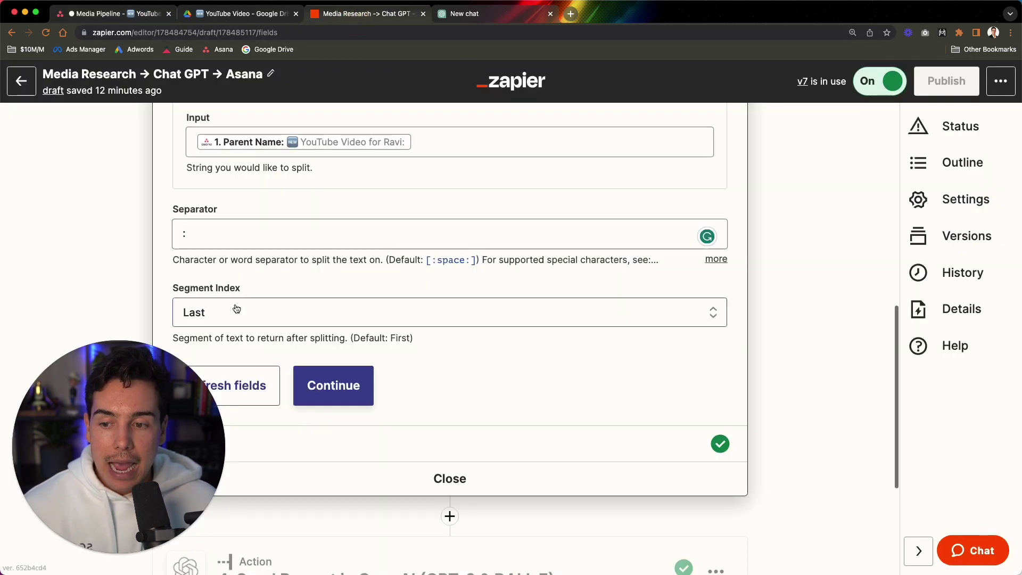
Select the Asana title text after, then before, the colon to compare with the split.
left_click(126, 15)
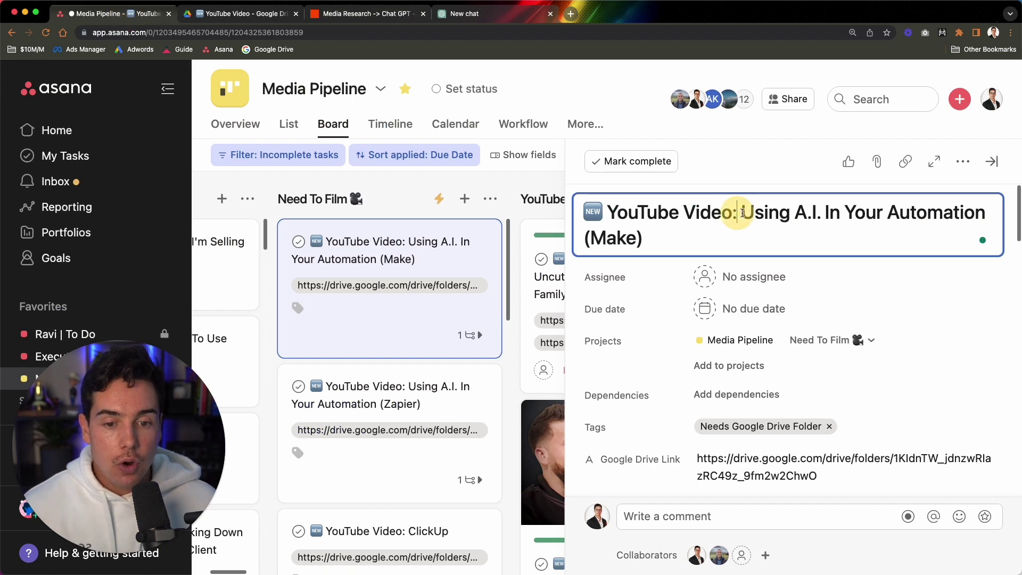
left_click(745, 218)
key("shift+super+Down")
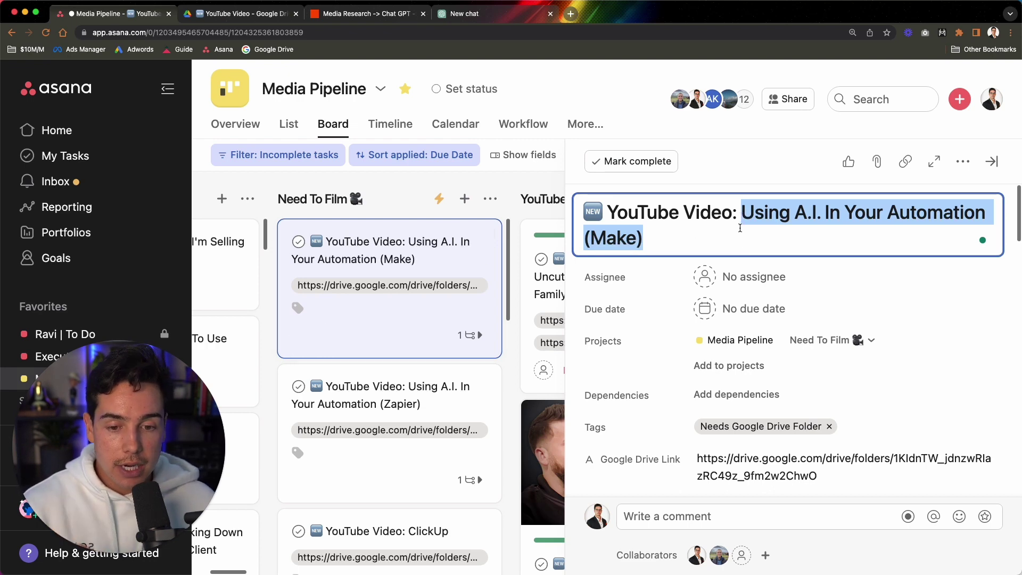
left_click(735, 214)
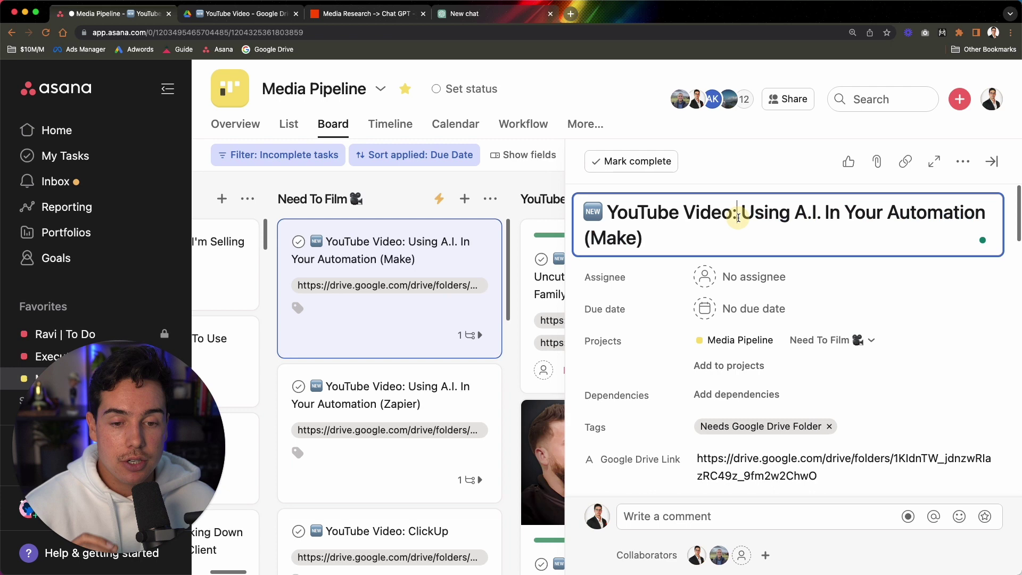
left_click_drag(738, 213, 591, 213)
left_click(718, 211)
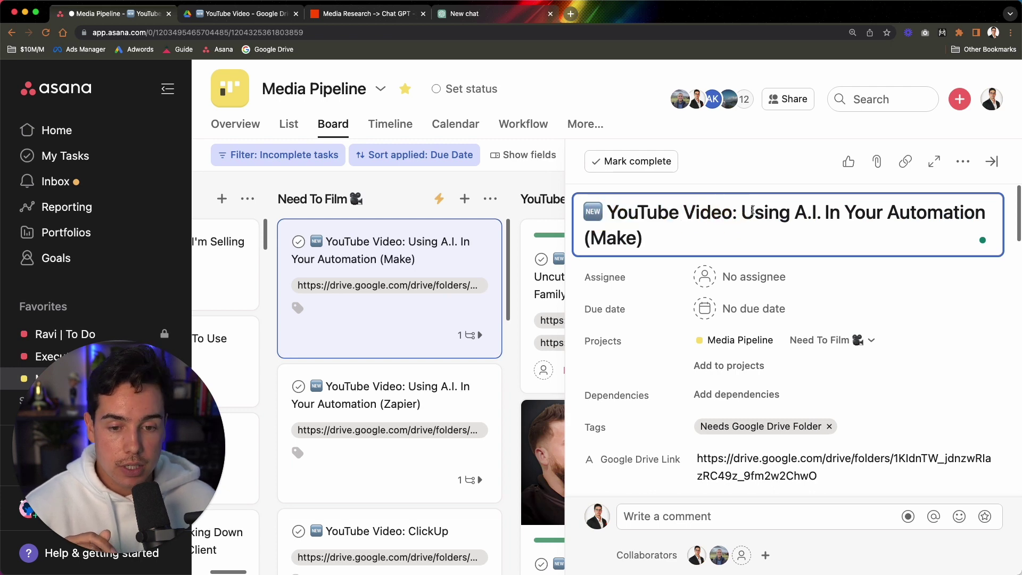
left_click_drag(742, 213, 773, 247)
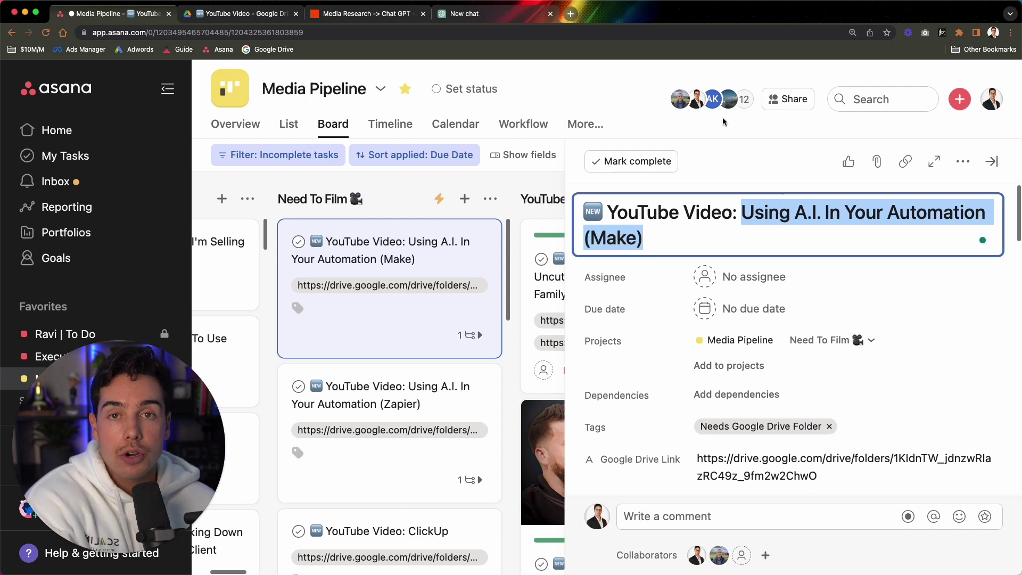
Test the Split Text step to see its output.
left_click(355, 12)
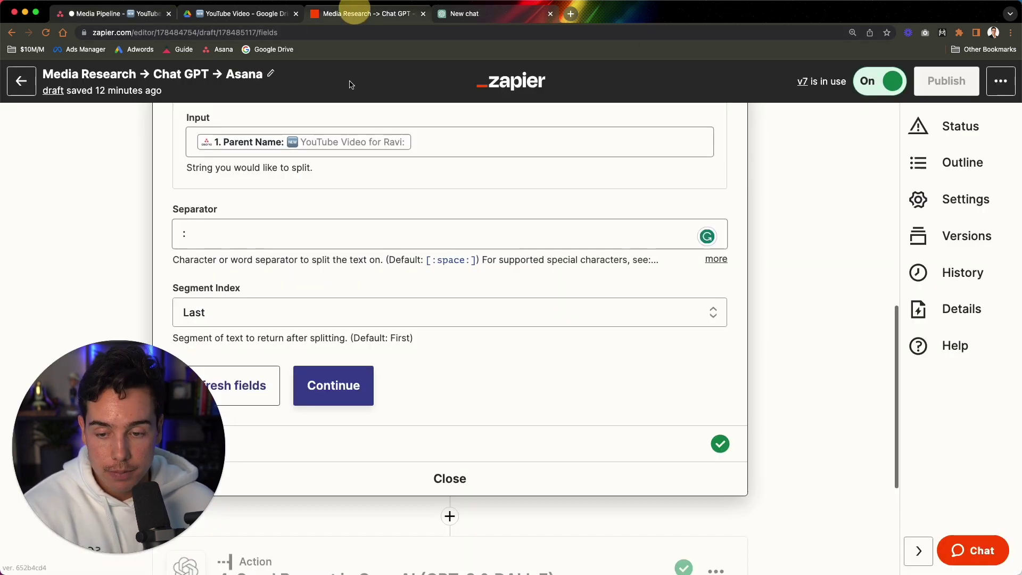
scroll(388, 276, "down", 1)
left_click(343, 358)
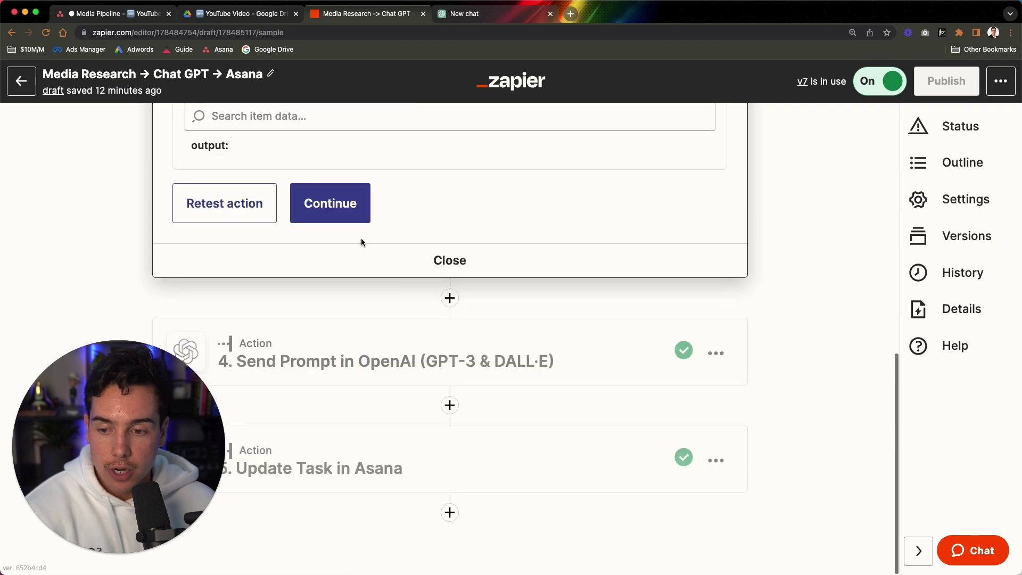
Open the Send Prompt in OpenAI step and continue past its OpenAI account to the Action fields.
left_click(389, 361)
scroll(377, 263, "down", 3)
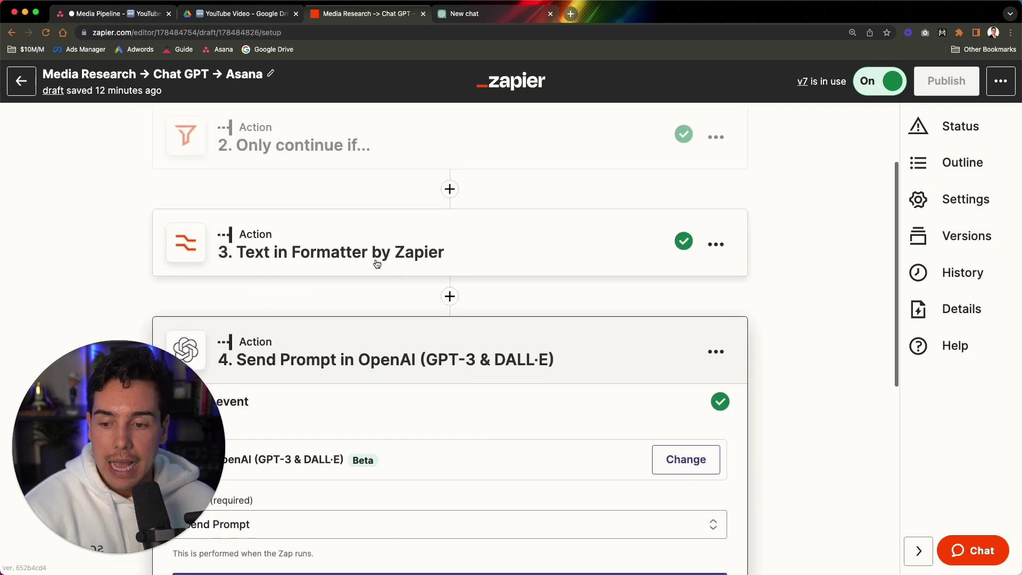
scroll(351, 220, "down", 1)
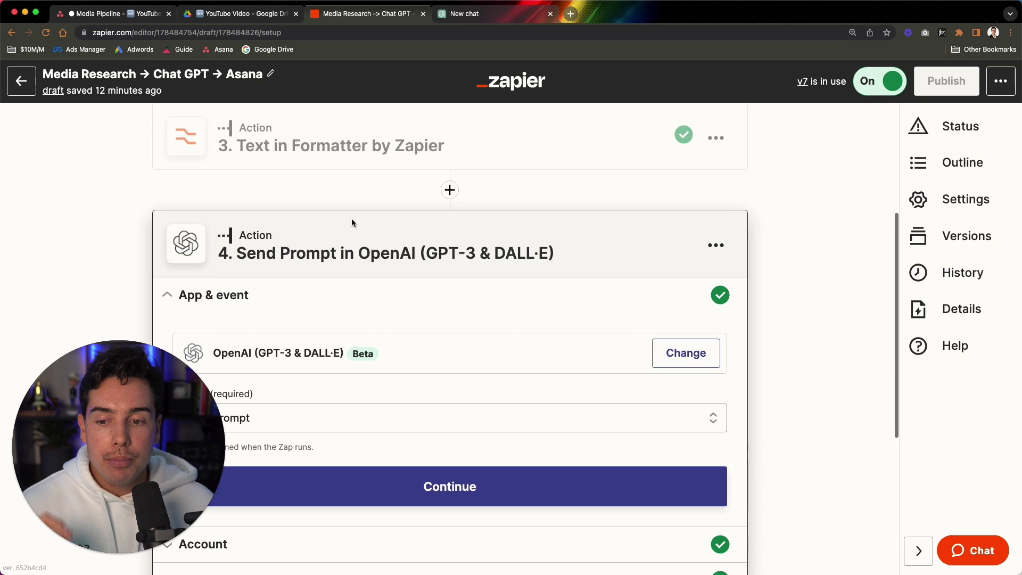
scroll(351, 213, "down", 3)
scroll(352, 226, "up", 1)
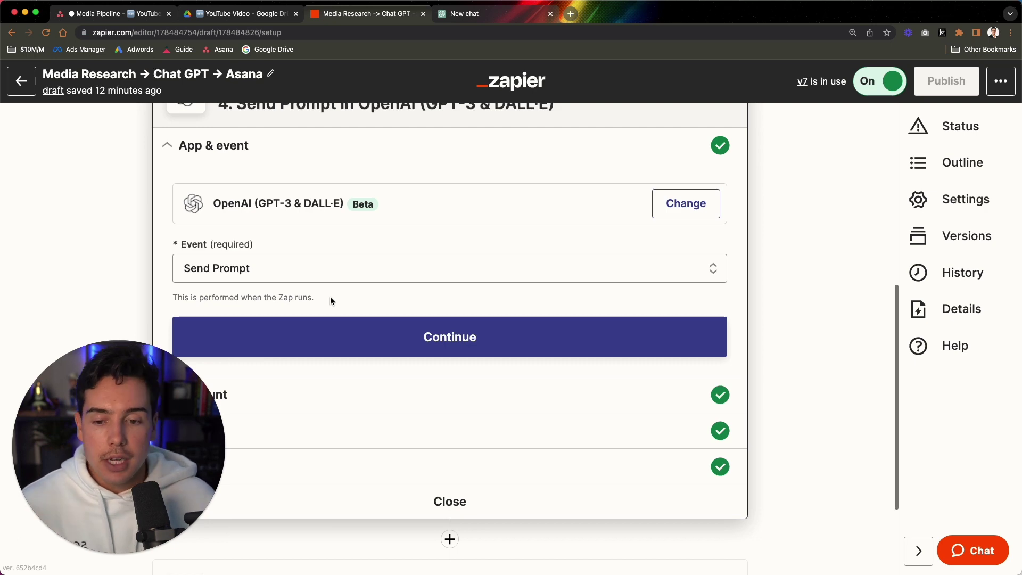
left_click(465, 340)
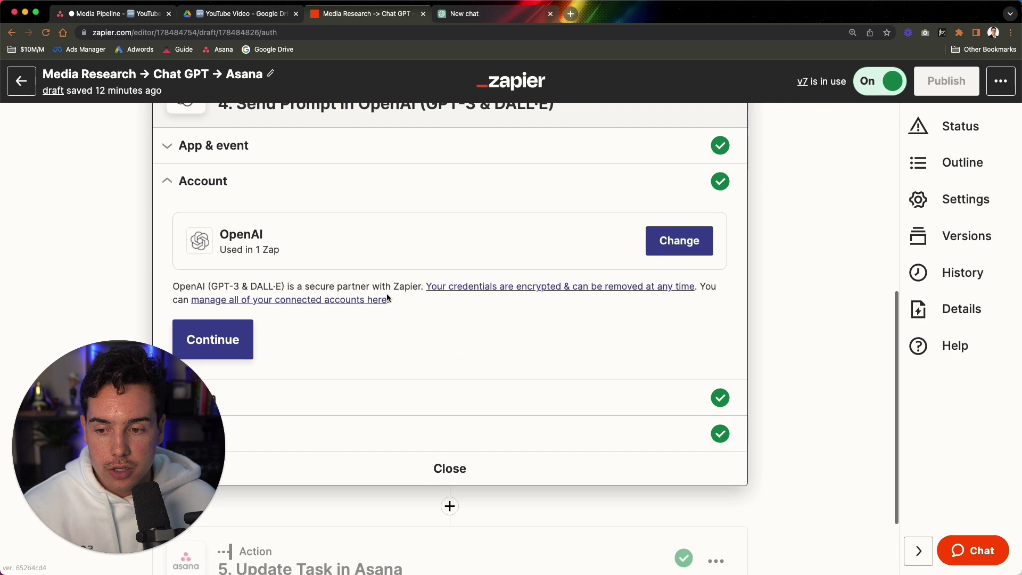
left_click(292, 160)
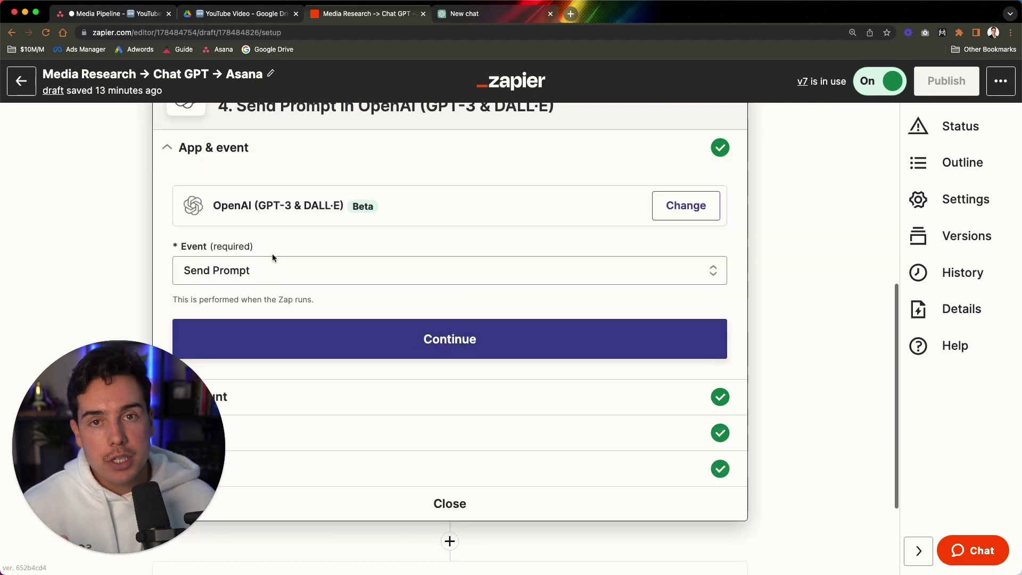
left_click(478, 354)
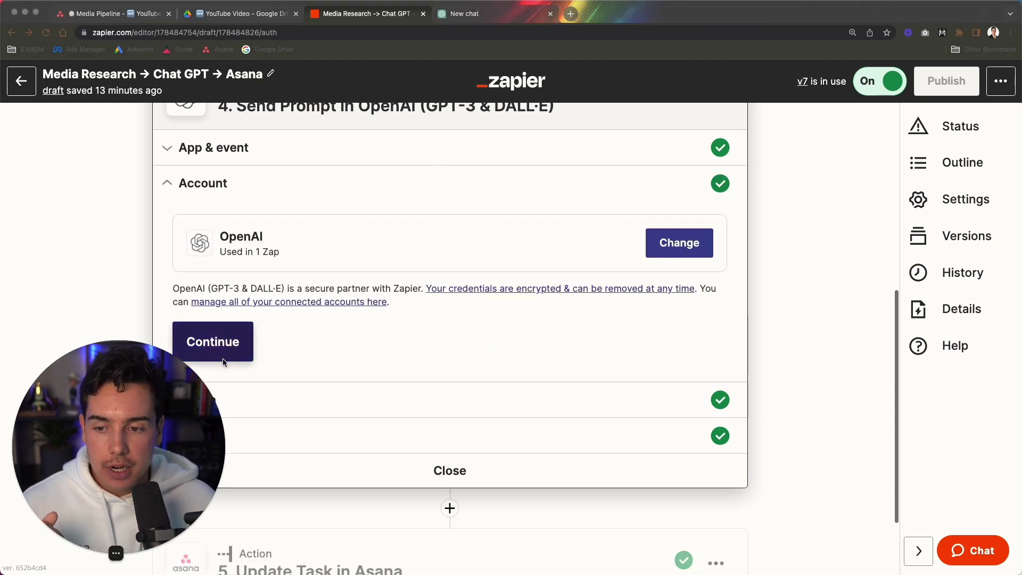
left_click(244, 339)
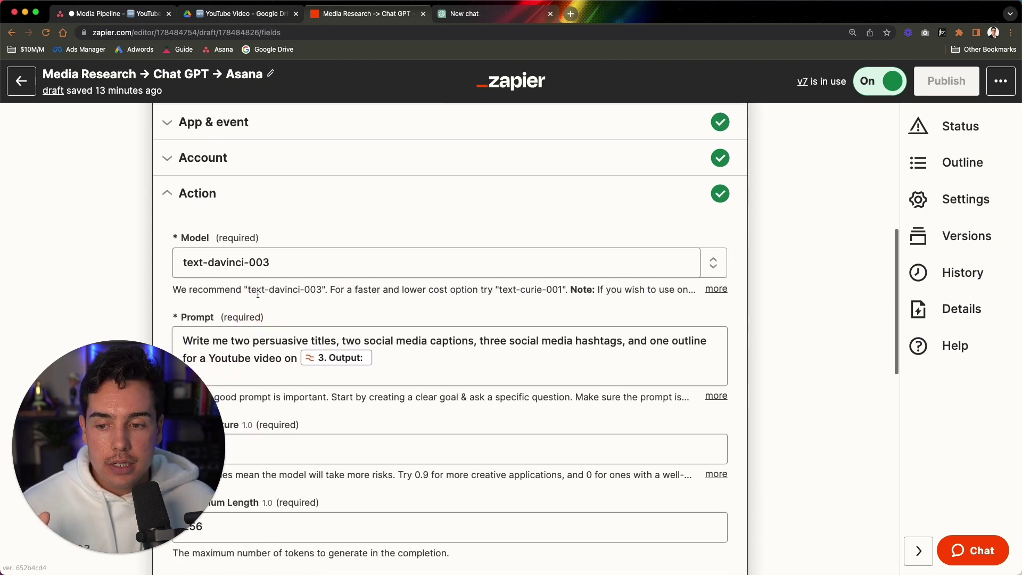
left_click(300, 333)
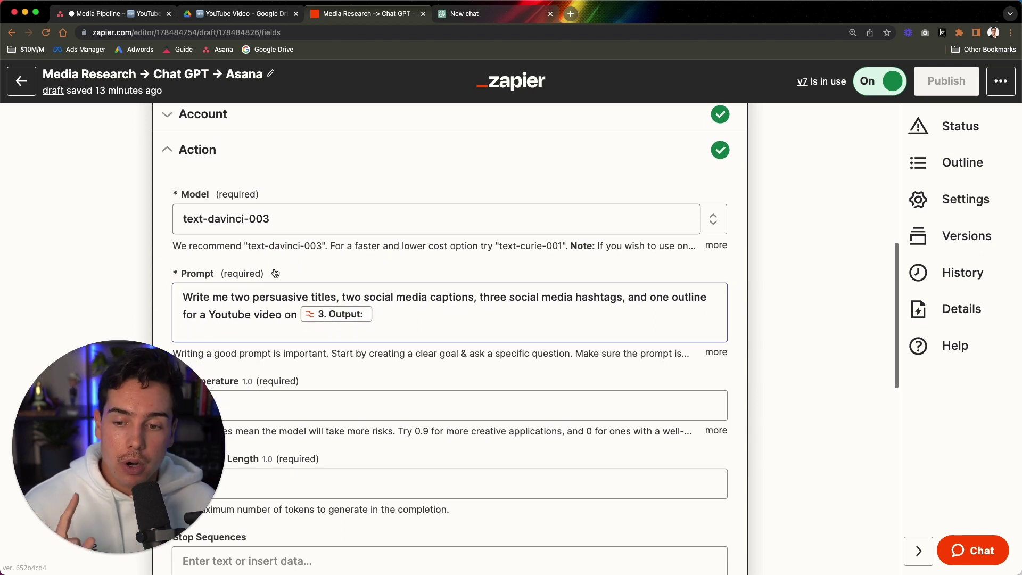
scroll(276, 274, "down", 1)
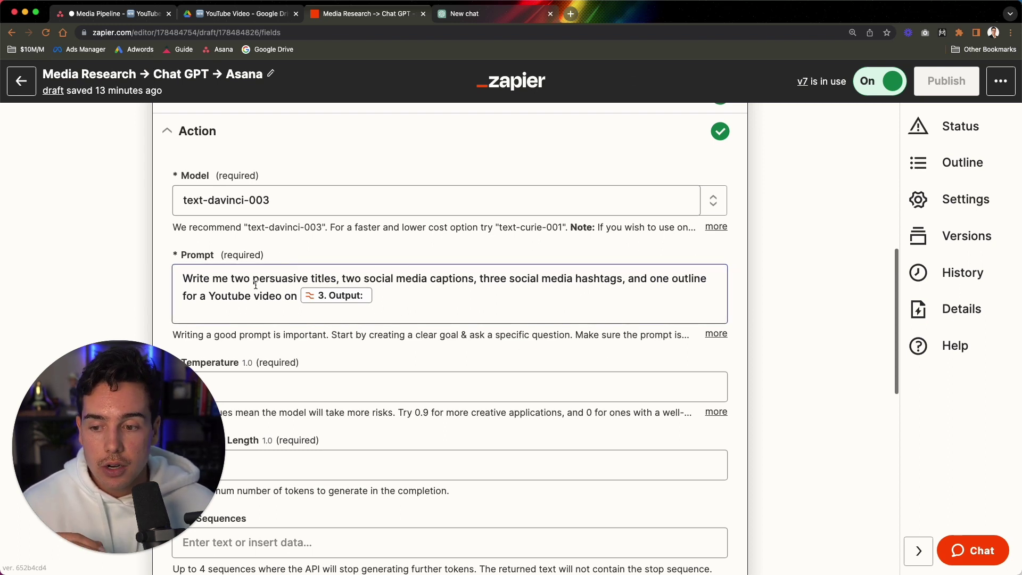
scroll(256, 285, "down", 1)
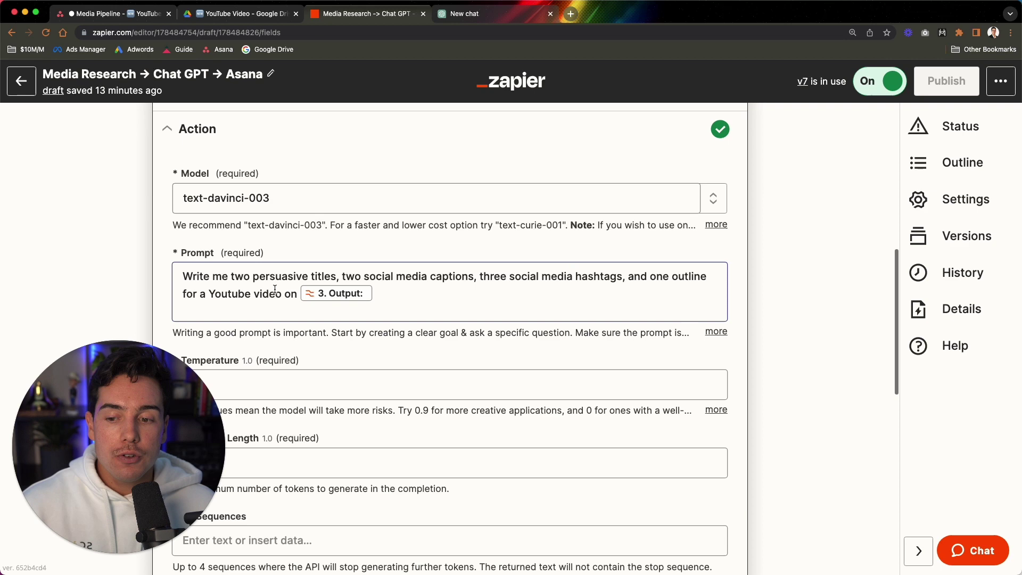
scroll(326, 304, "up", 7)
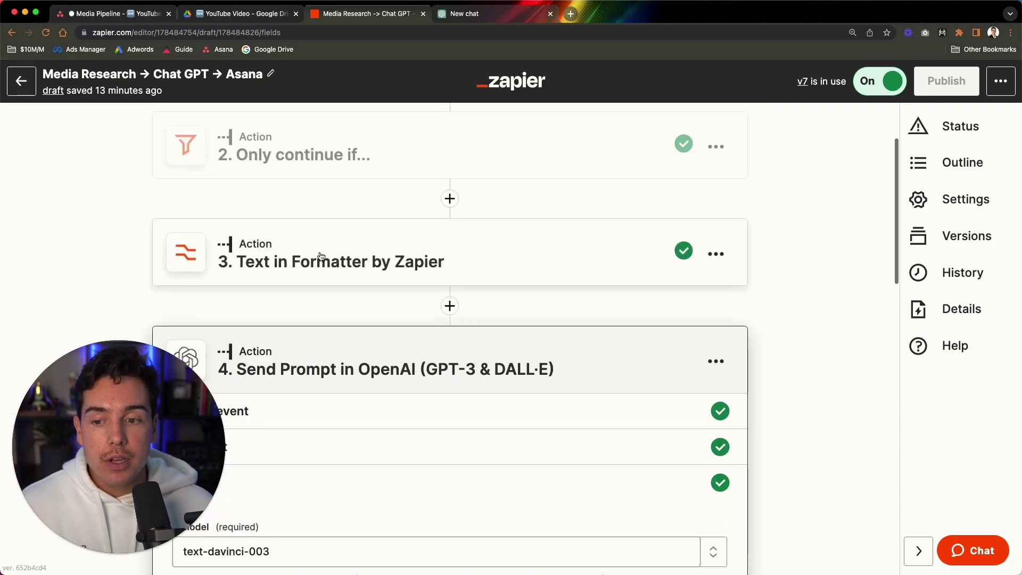
left_click(321, 257)
scroll(445, 463, "down", 1)
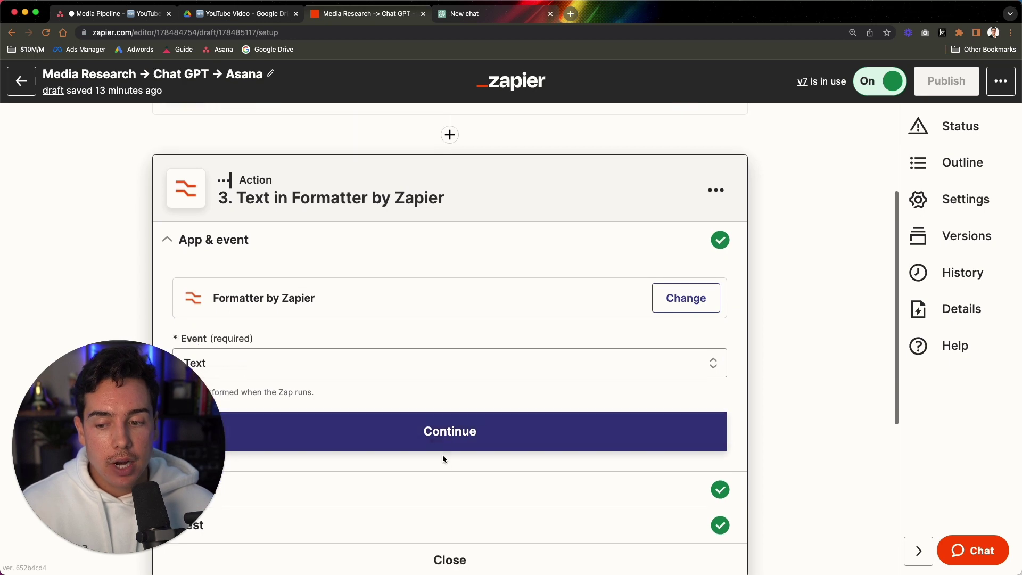
scroll(442, 455, "down", 5)
left_click(321, 373)
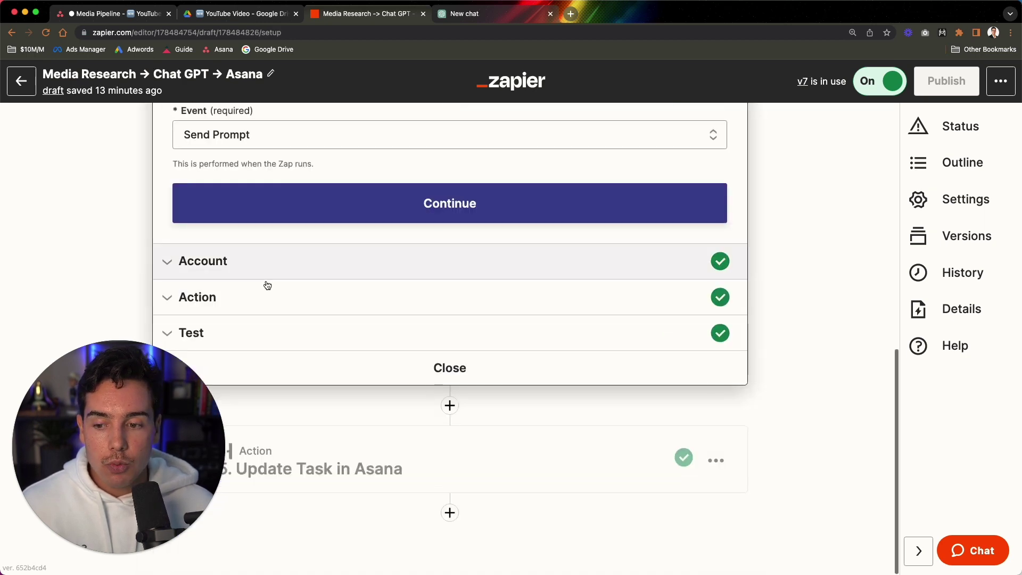
left_click(267, 286)
scroll(272, 295, "down", 2)
scroll(272, 296, "up", 2)
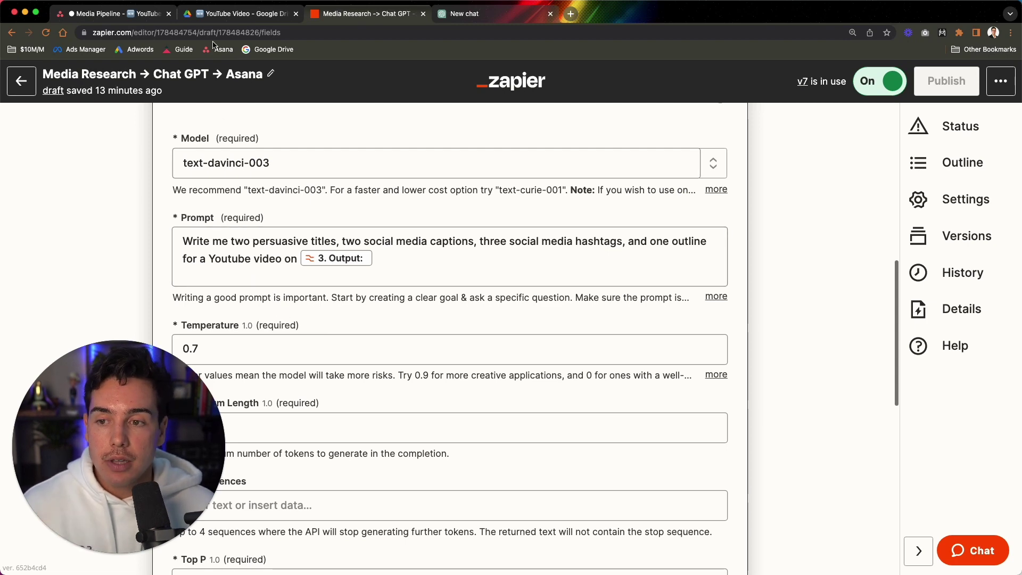
Glance at the YouTube Video Drive folder and the Media Pipeline board, then return to Zapier.
left_click(230, 14)
left_click(99, 13)
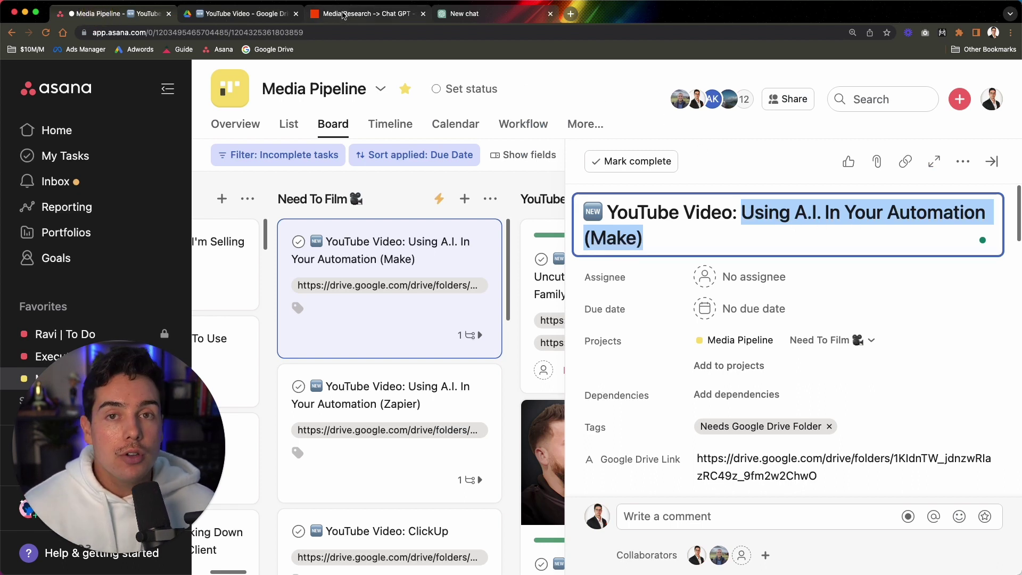
left_click(343, 14)
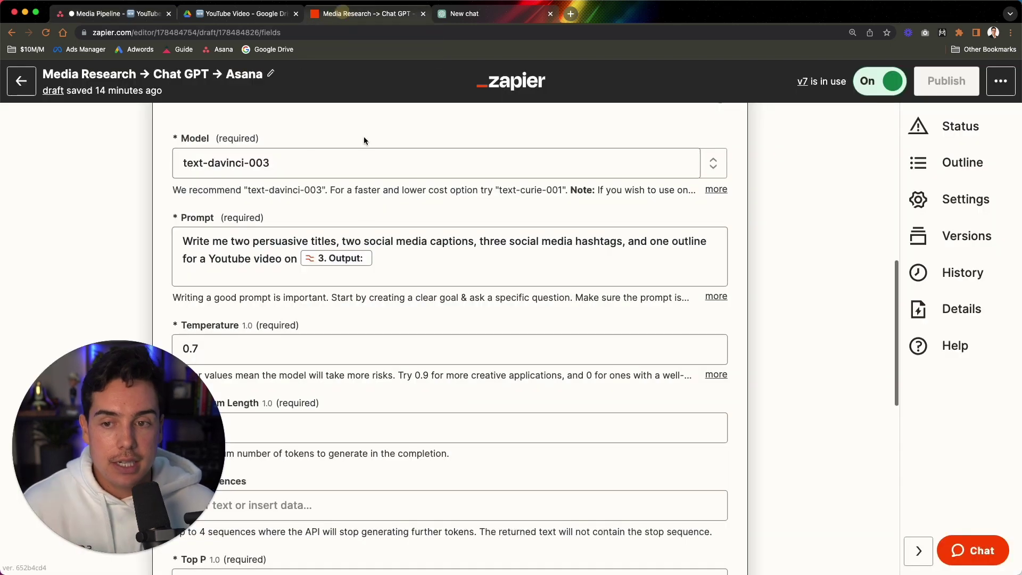
Review the OpenAI fields (Maximum Length 256, Top P 1, penalties 0) and continue to testing.
scroll(289, 267, "down", 2)
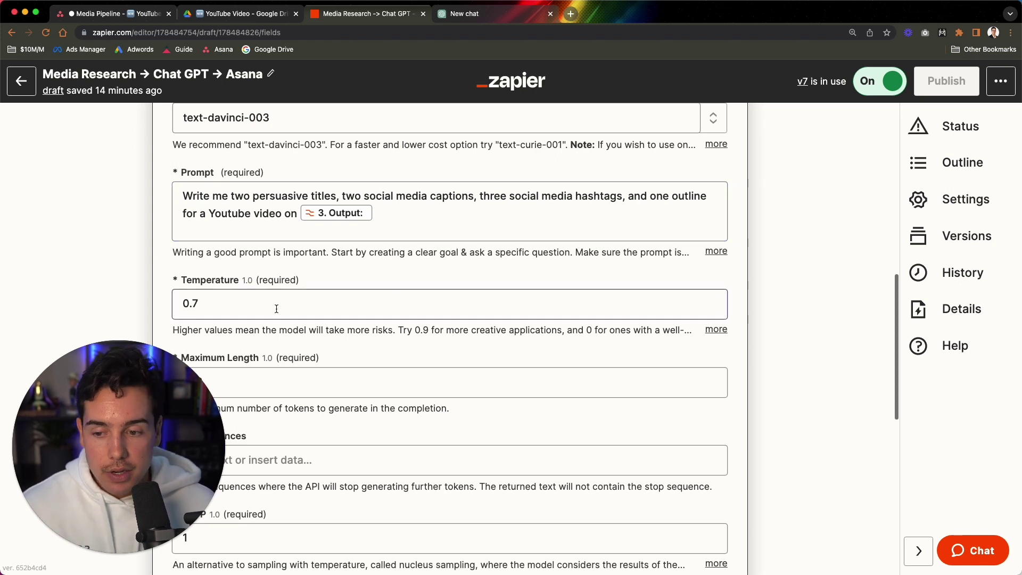
scroll(277, 309, "down", 5)
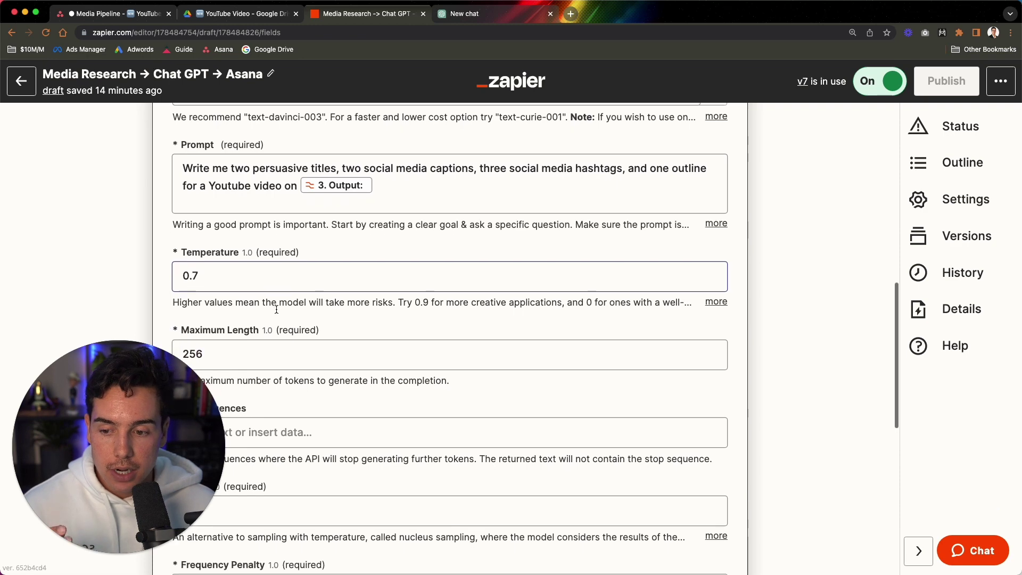
scroll(238, 234, "up", 1)
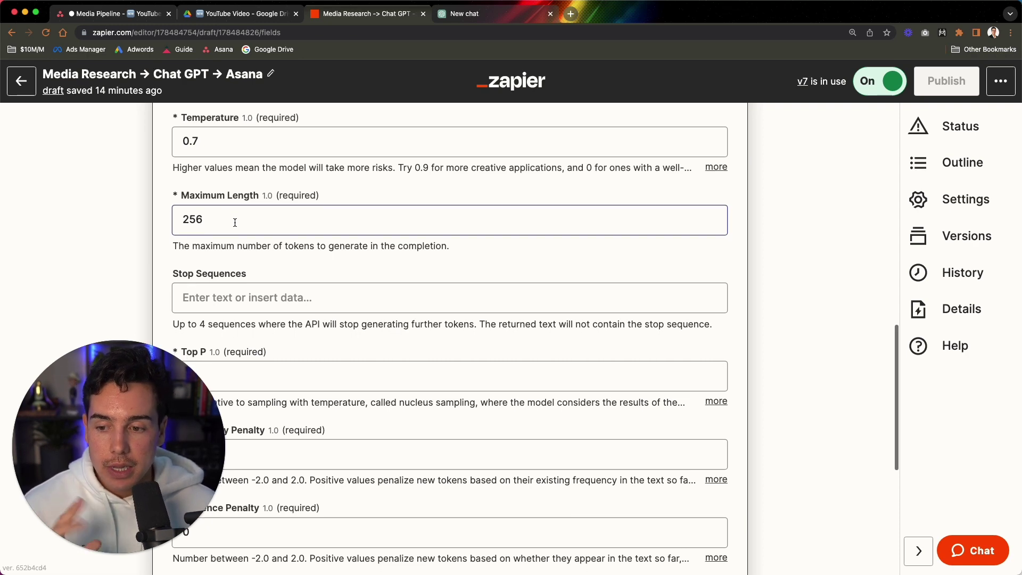
scroll(234, 223, "down", 4)
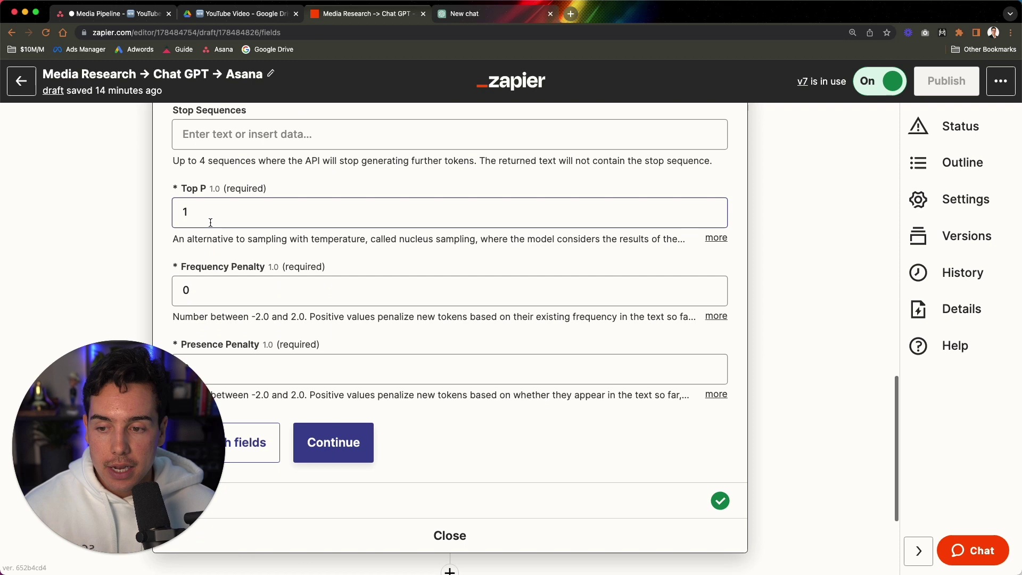
scroll(196, 223, "down", 1)
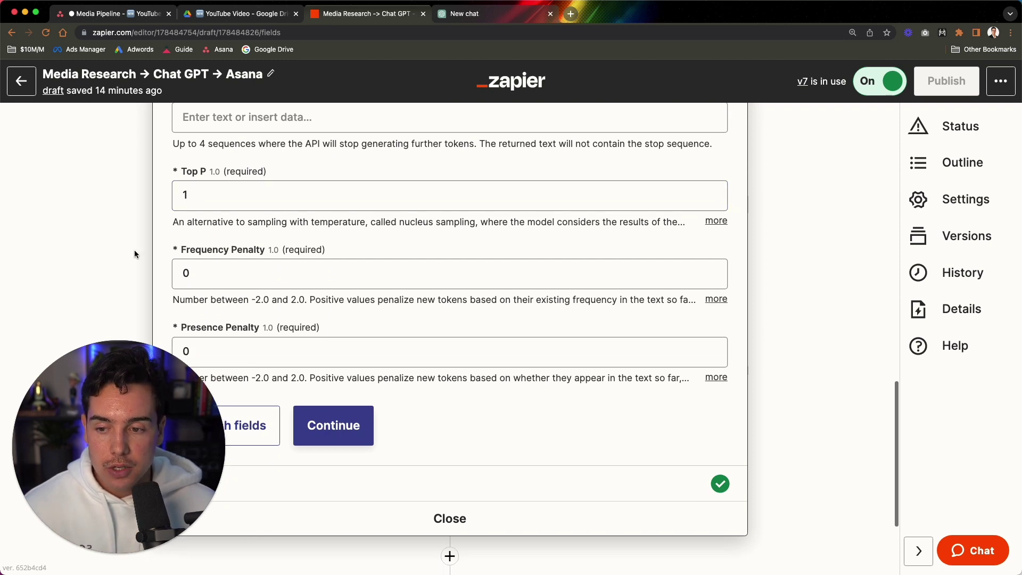
left_click(331, 415)
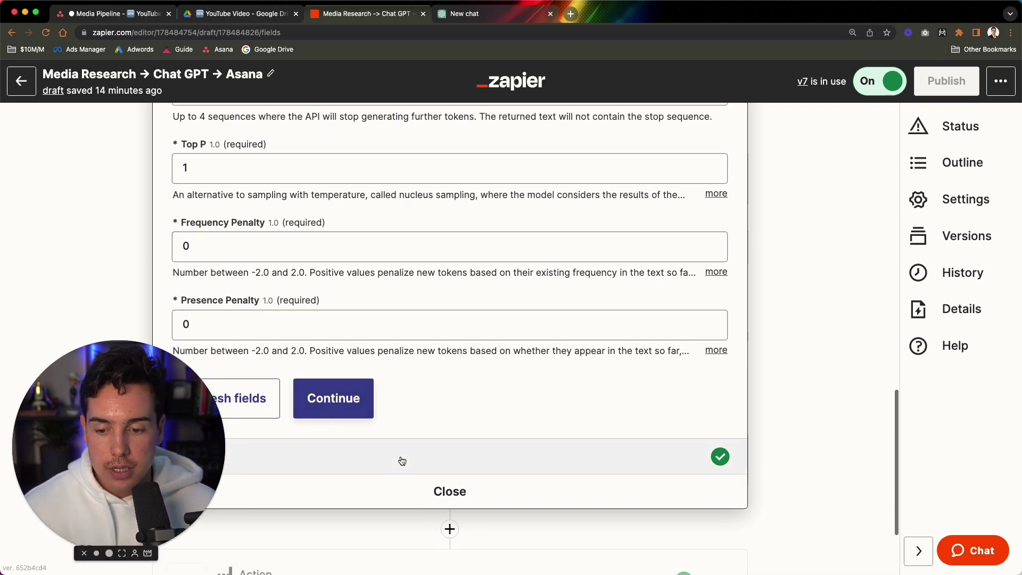
scroll(391, 343, "up", 3)
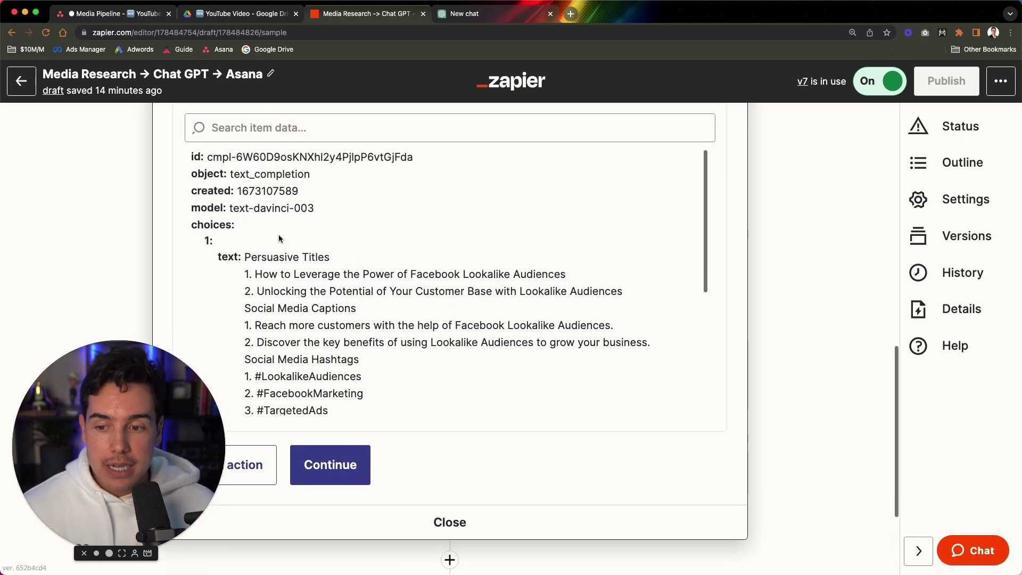
scroll(279, 234, "down", 1)
double_click(255, 234)
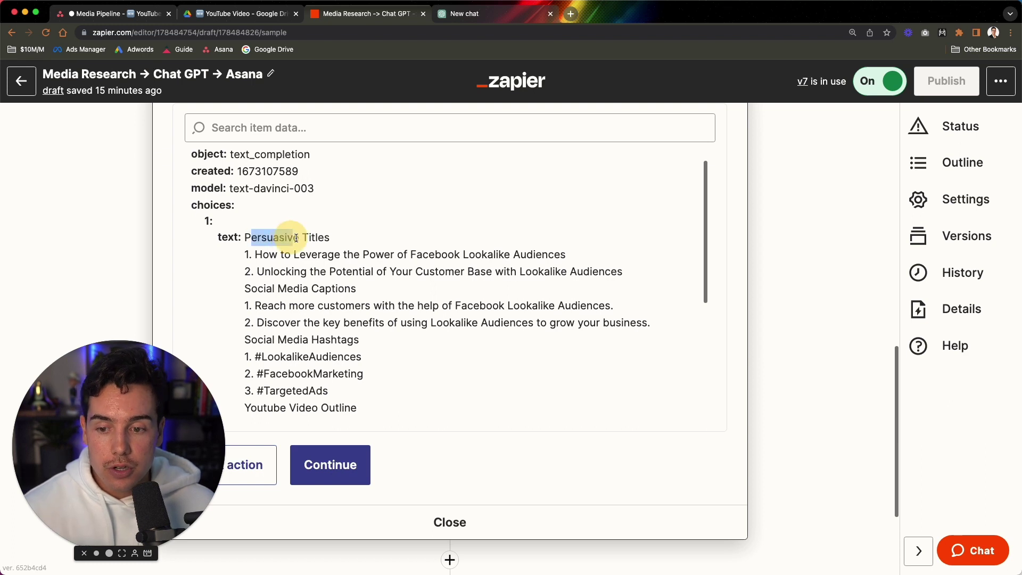
left_click(314, 237)
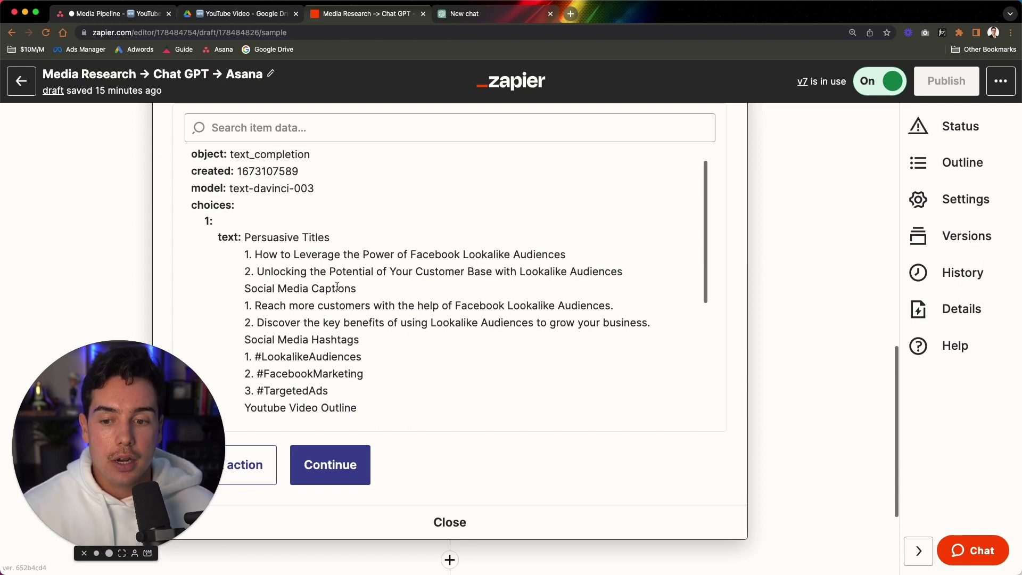
scroll(299, 272, "up", 1)
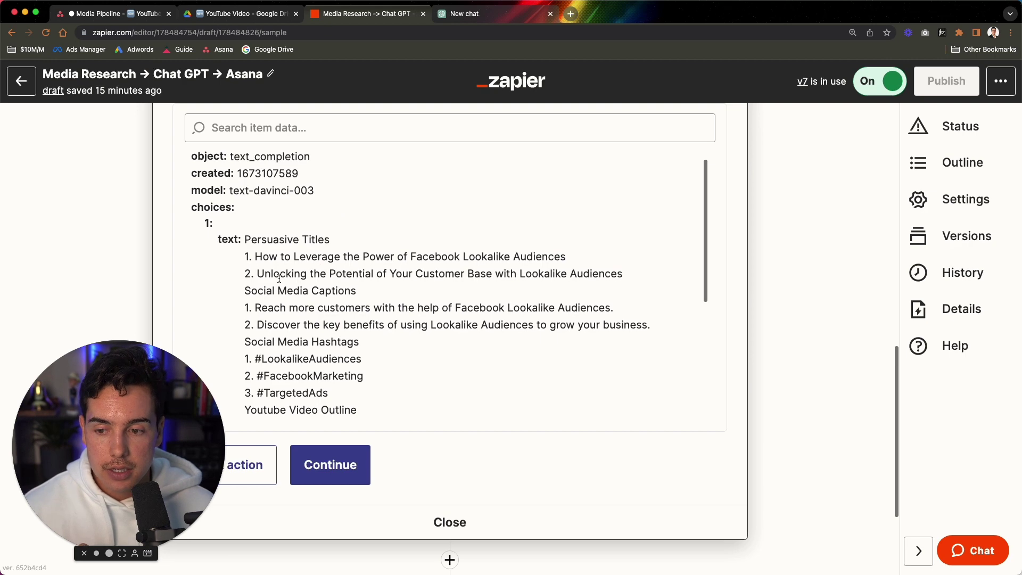
scroll(279, 277, "up", 10)
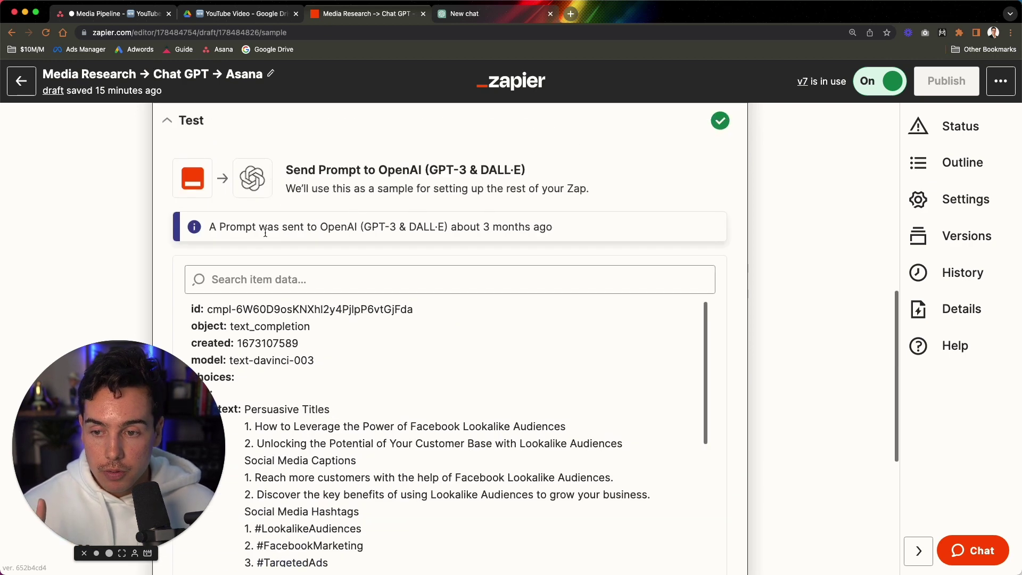
left_click(267, 219)
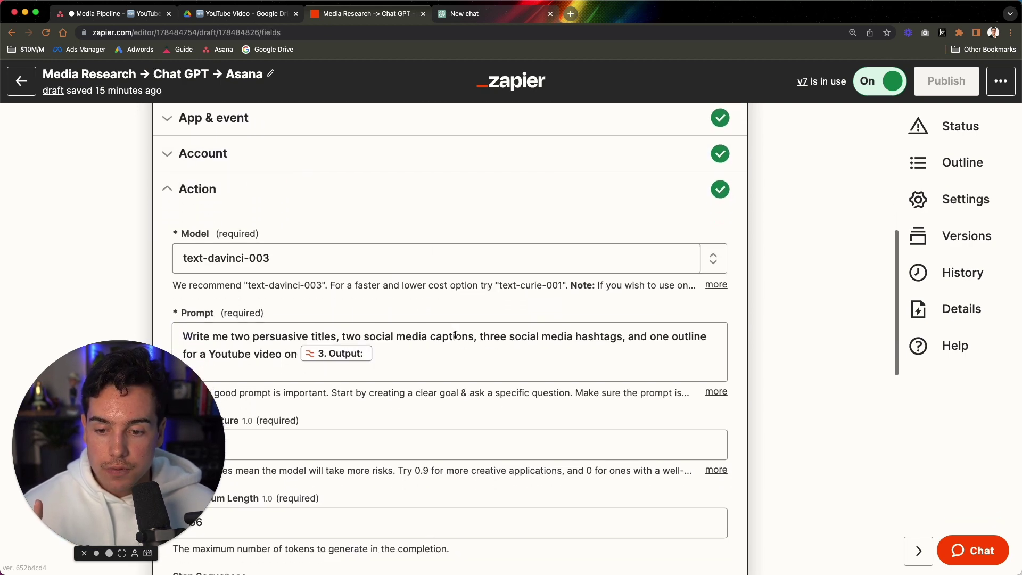
scroll(378, 342, "down", 12)
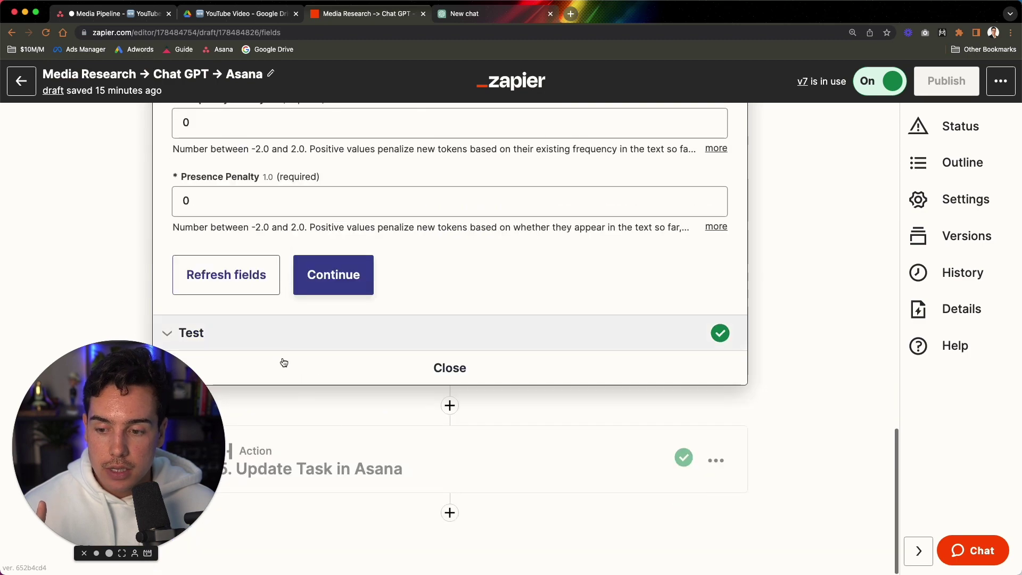
left_click(328, 452)
left_click(306, 280)
scroll(335, 416, "down", 5)
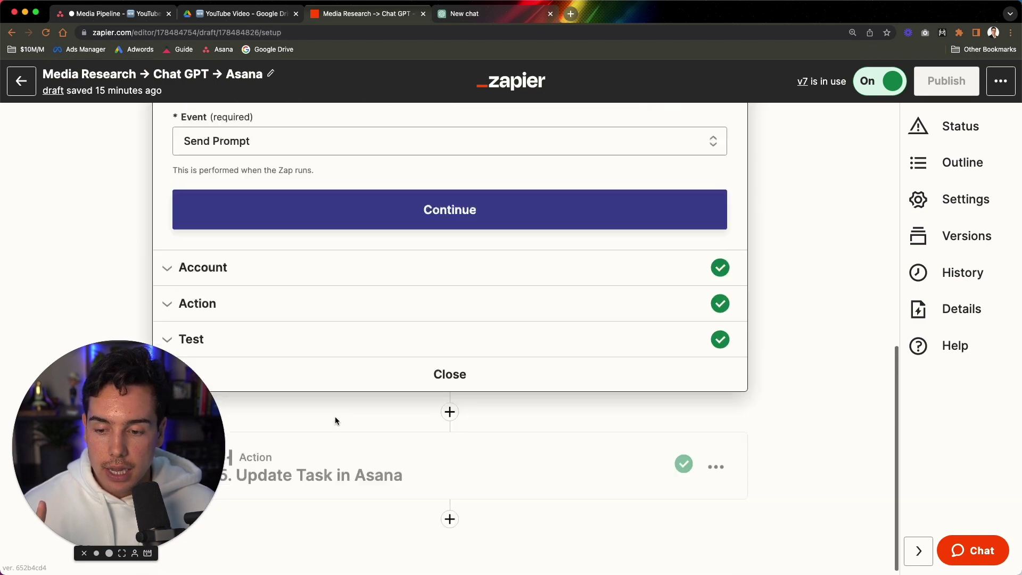
left_click(275, 318)
scroll(285, 372, "down", 8)
left_click(328, 402)
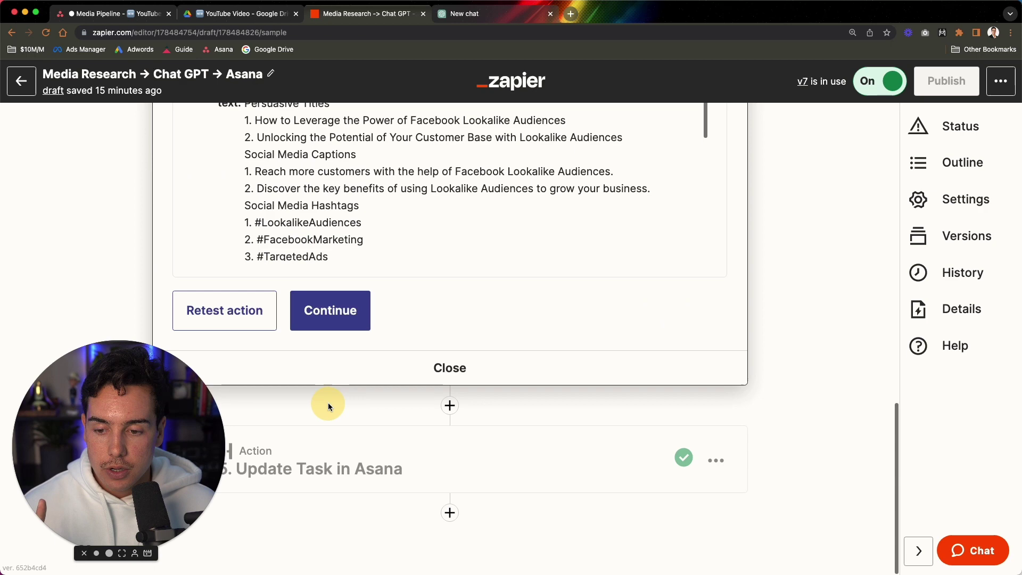
scroll(345, 315, "up", 5)
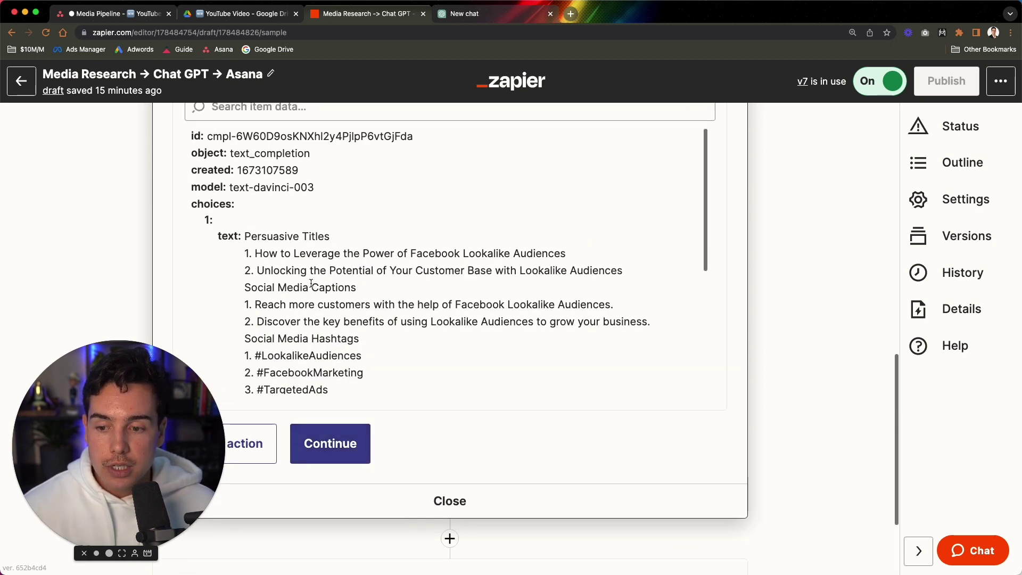
left_click_drag(255, 253, 568, 256)
left_click(559, 263)
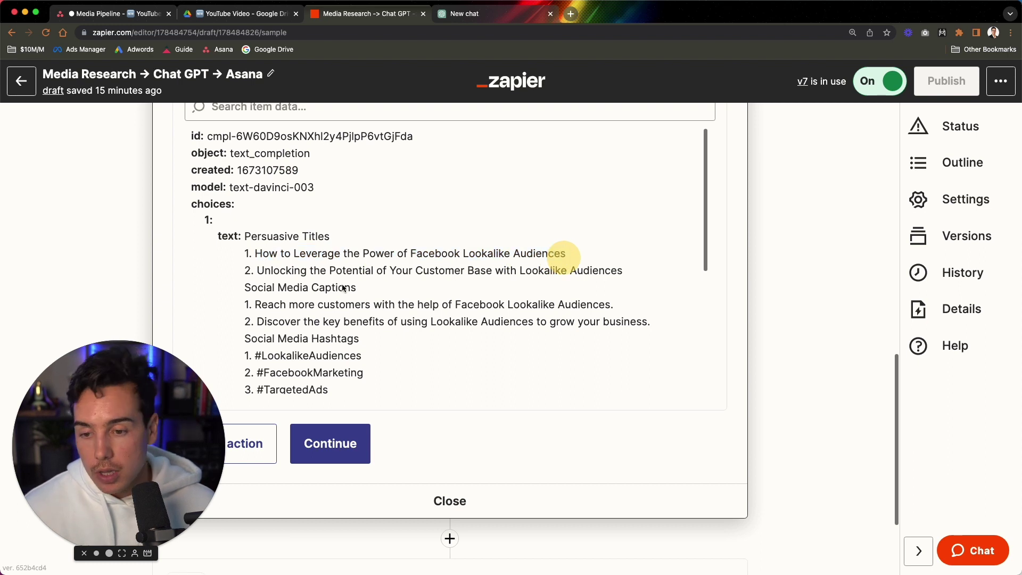
left_click_drag(258, 271, 426, 285)
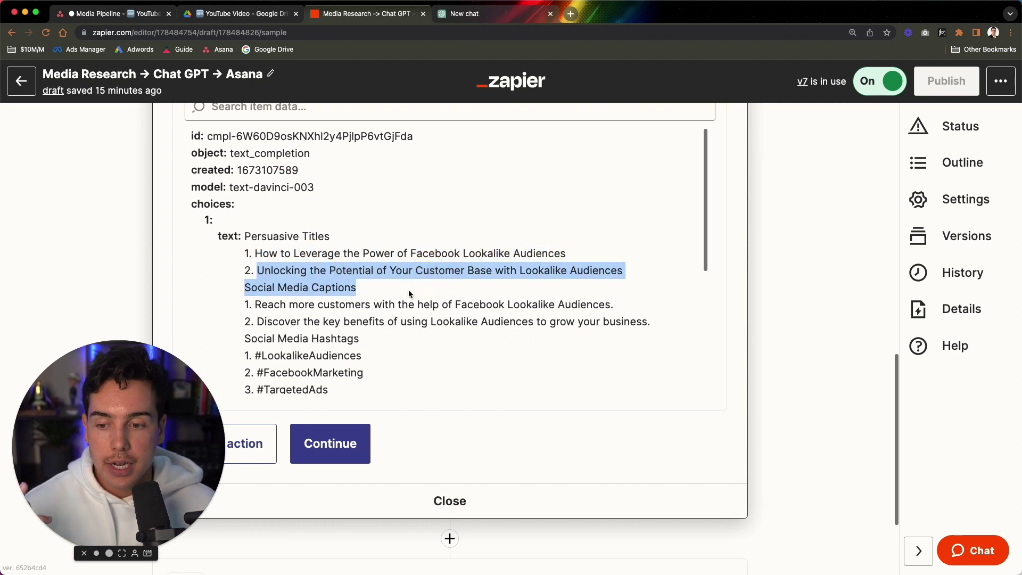
left_click(418, 265)
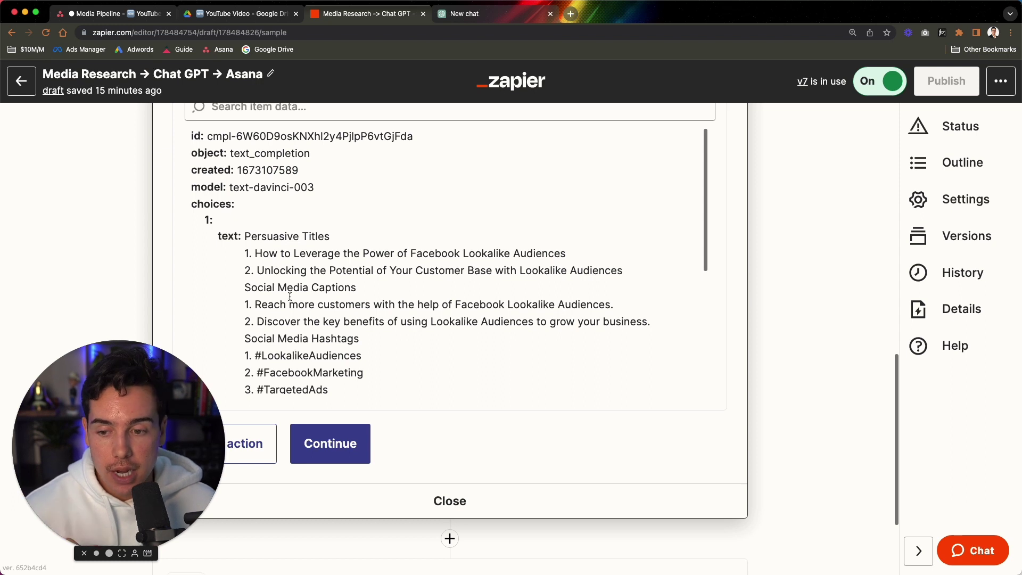
left_click_drag(244, 288, 356, 291)
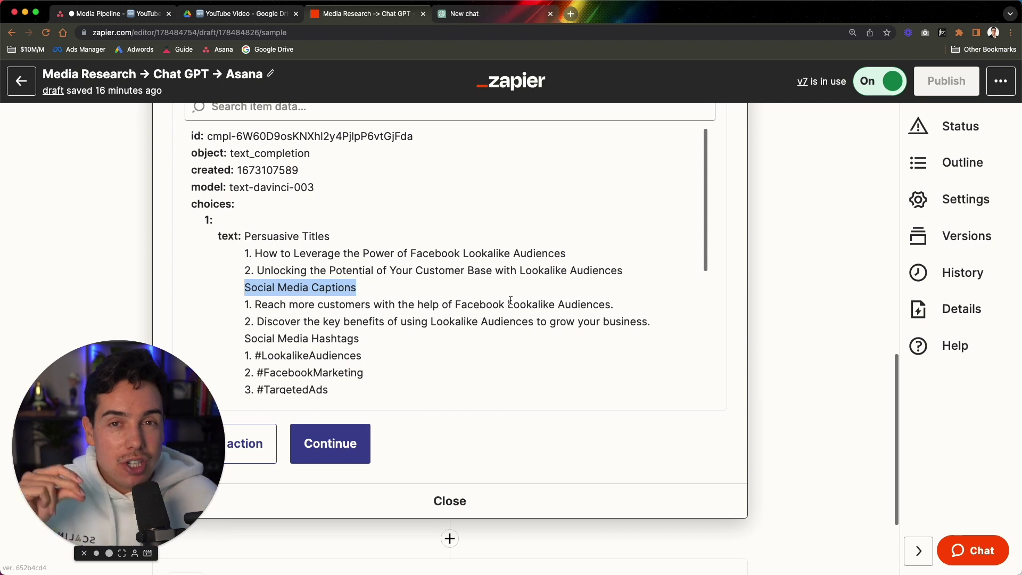
scroll(470, 335, "down", 1)
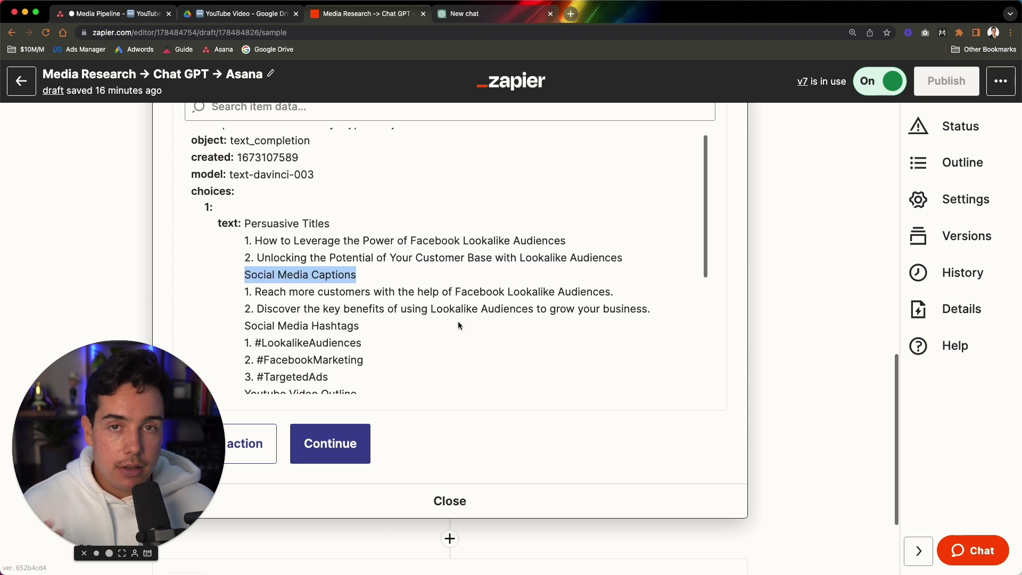
scroll(425, 306, "down", 1)
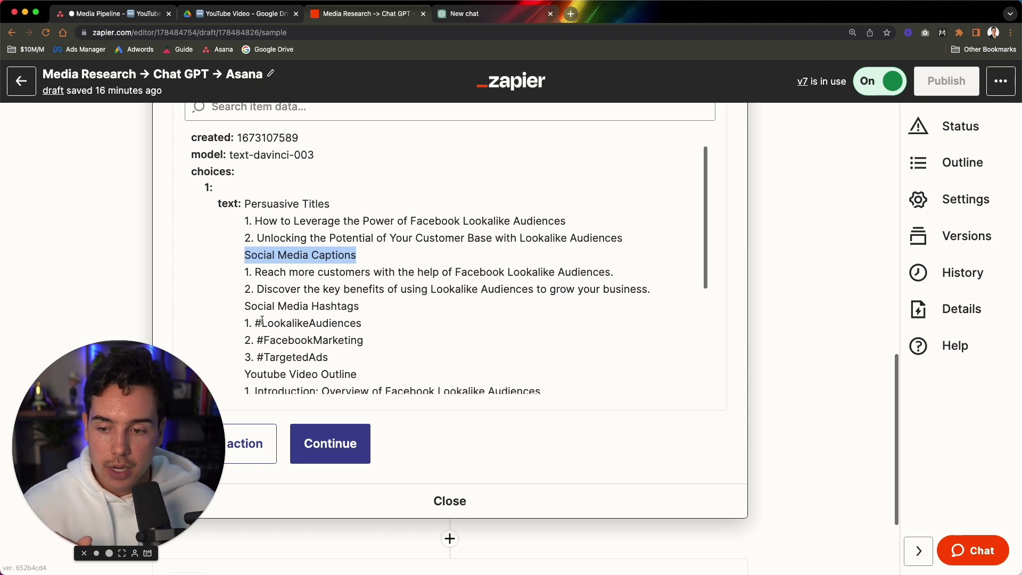
left_click_drag(250, 307, 387, 350)
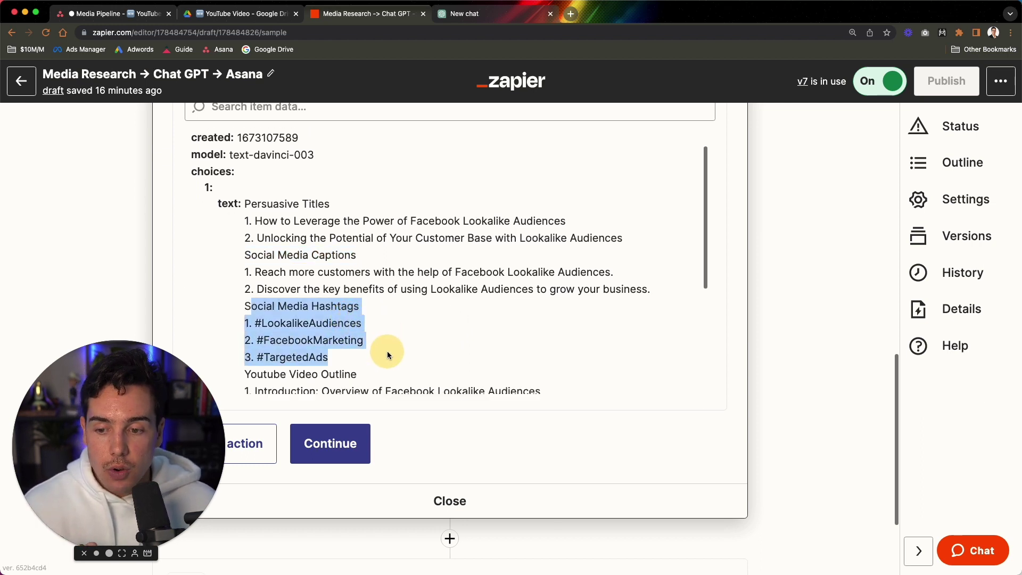
left_click(388, 350)
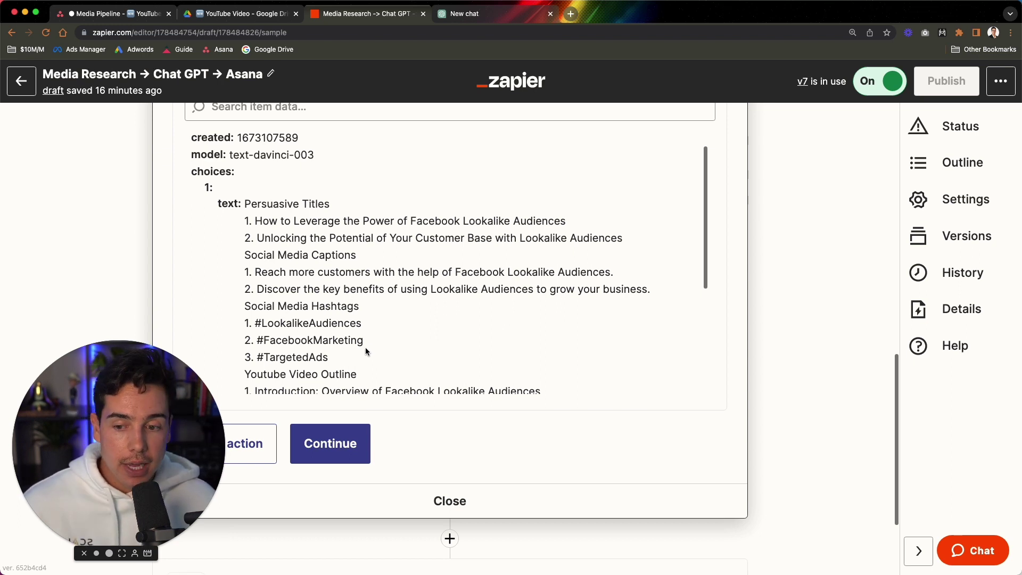
left_click_drag(329, 358, 243, 330)
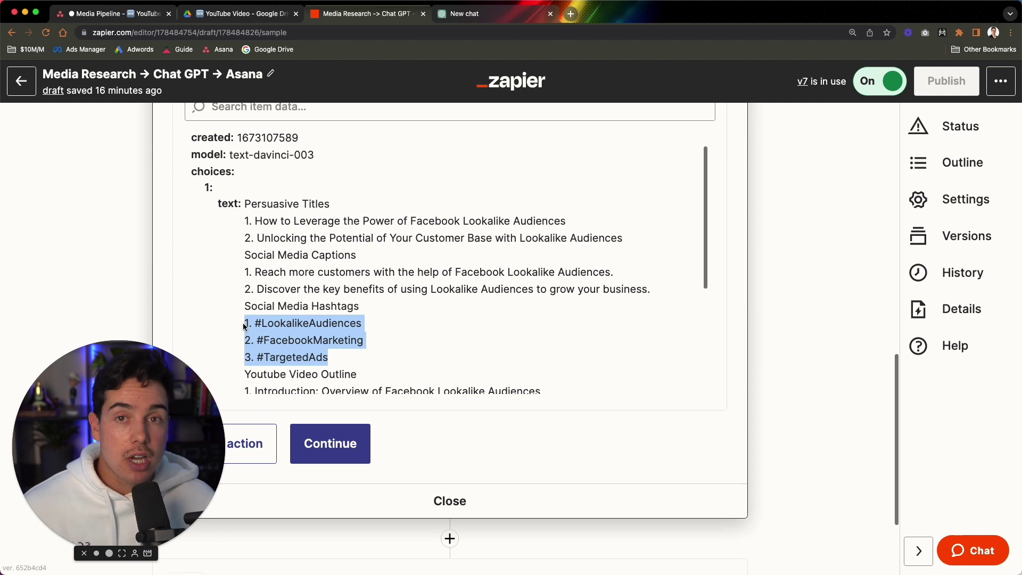
scroll(422, 376, "down", 5)
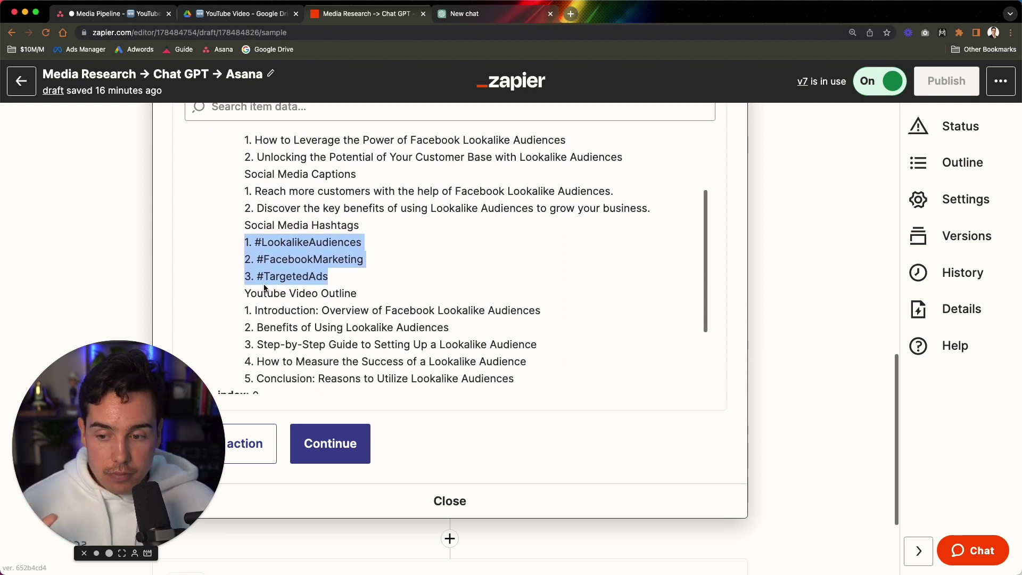
scroll(265, 288, "down", 1)
left_click_drag(245, 288, 368, 286)
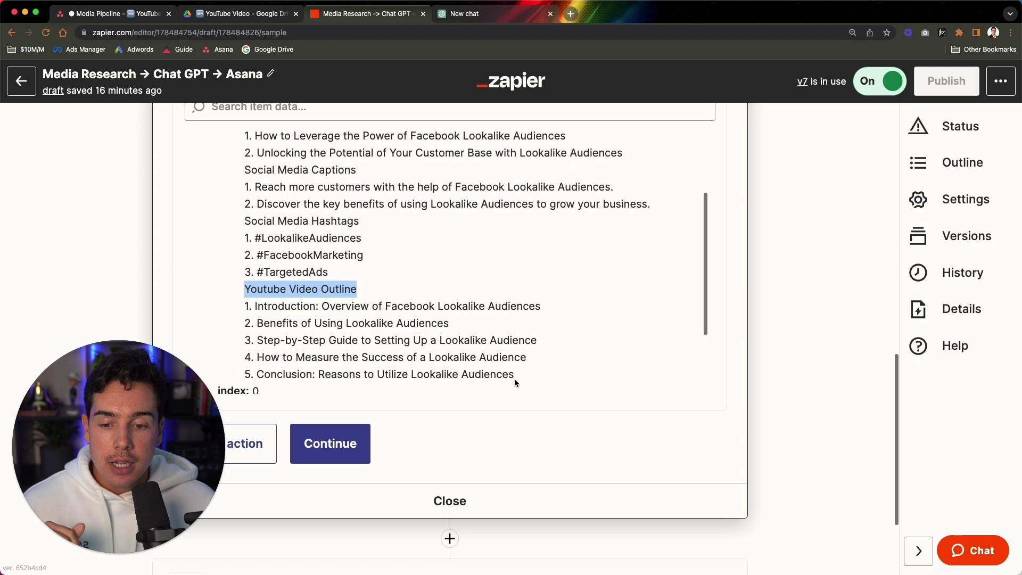
left_click_drag(515, 374, 244, 305)
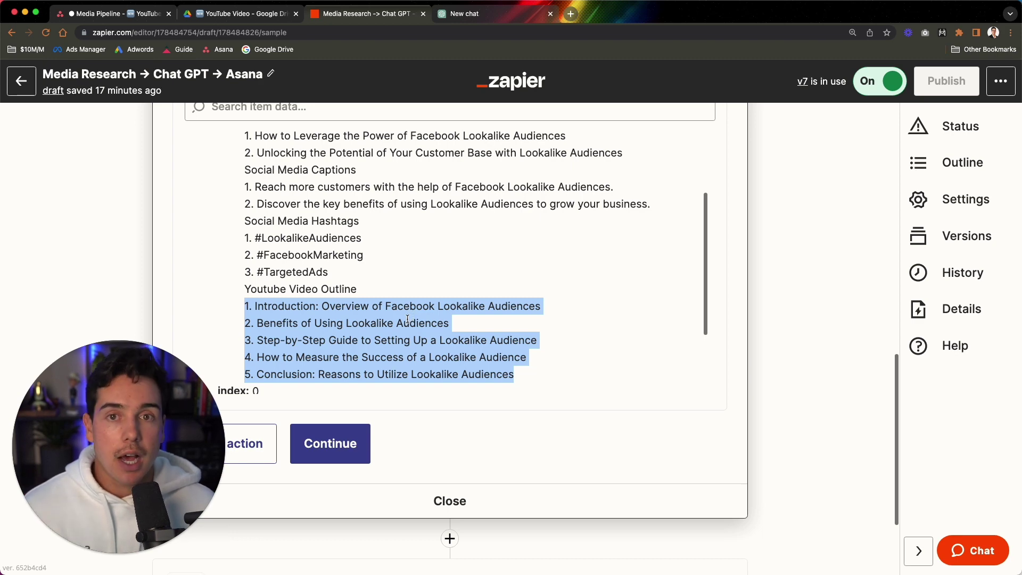
triple_click(296, 355)
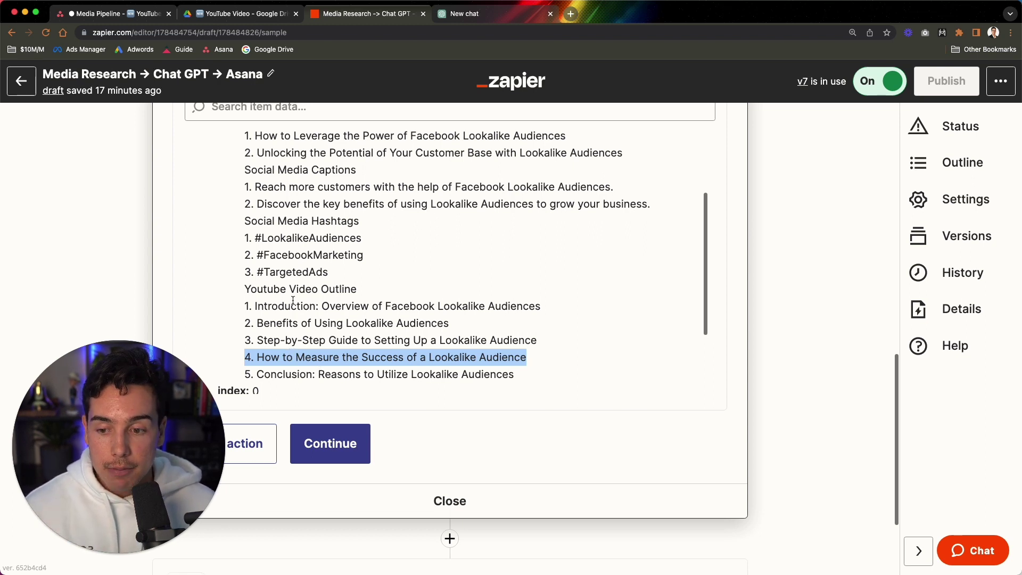
left_click_drag(291, 306, 542, 339)
triple_click(500, 359)
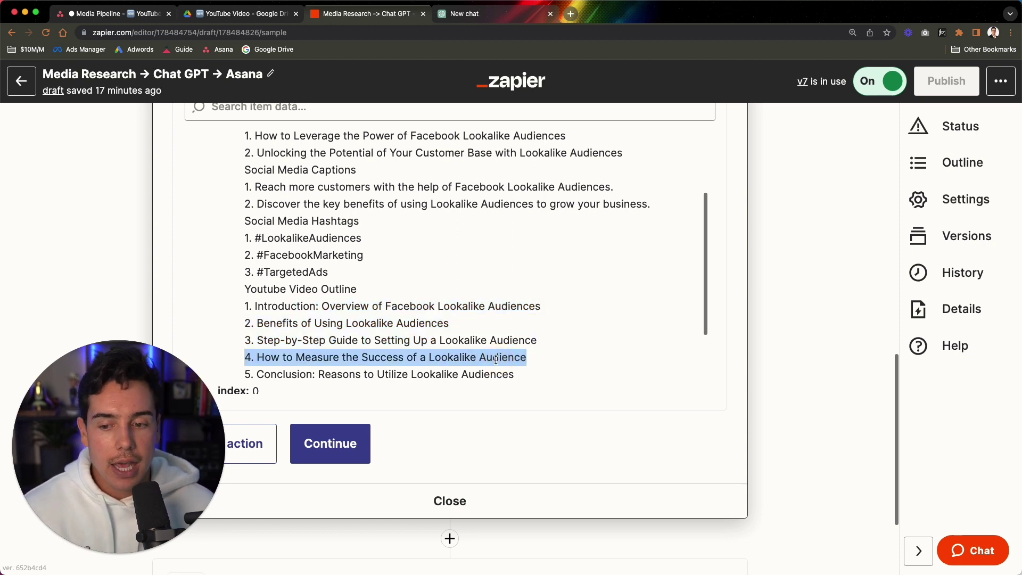
triple_click(366, 338)
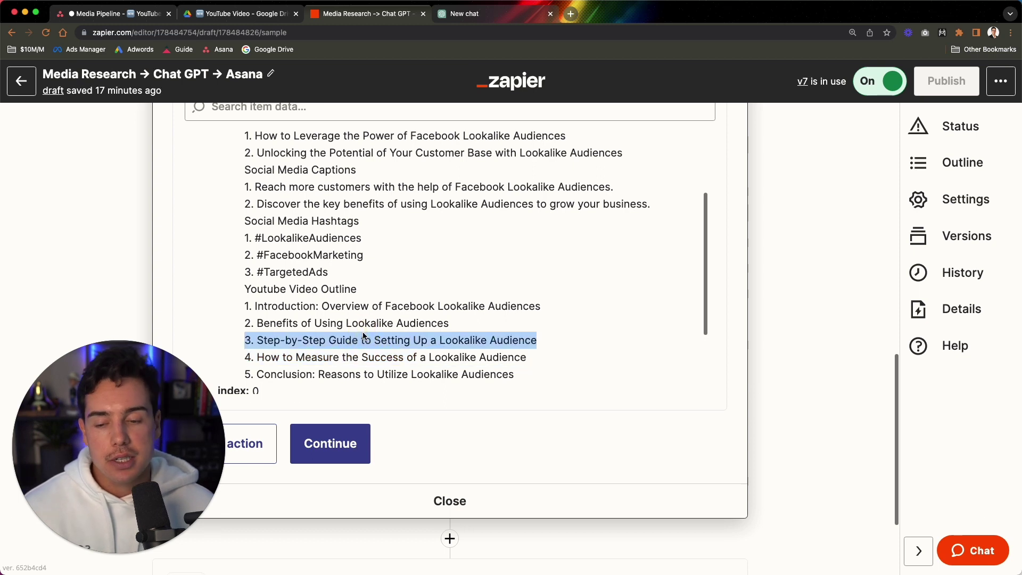
triple_click(491, 363)
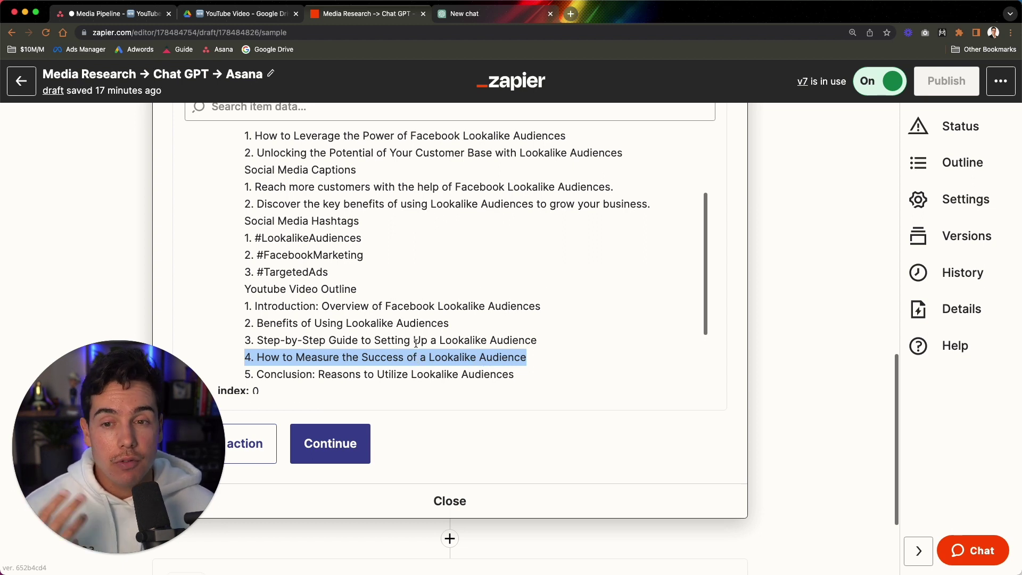
scroll(394, 362, "down", 2)
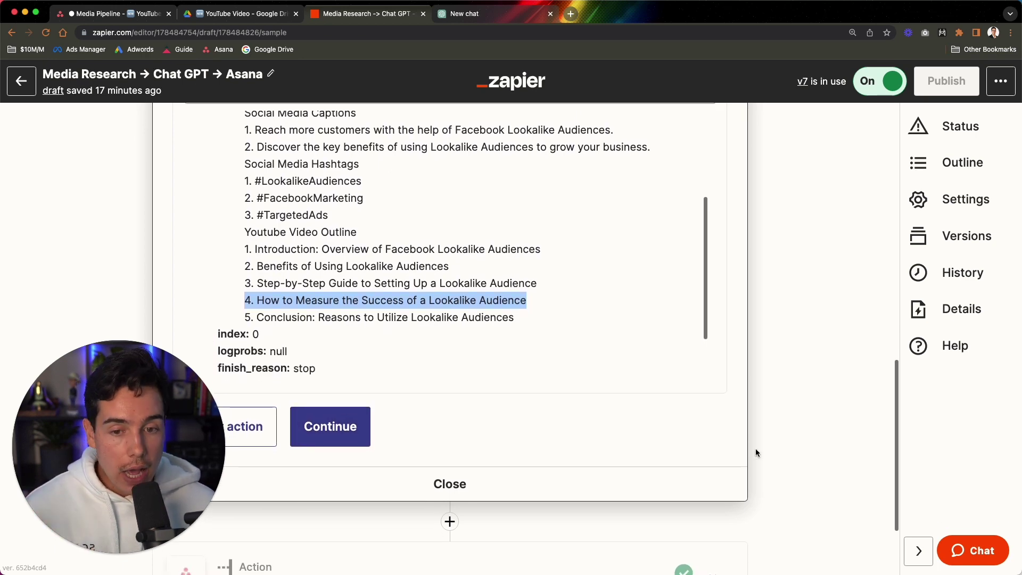
scroll(718, 452, "down", 4)
Go through the Update Task in Asana step's app, event, account and task fields, including Notes.
left_click(394, 452)
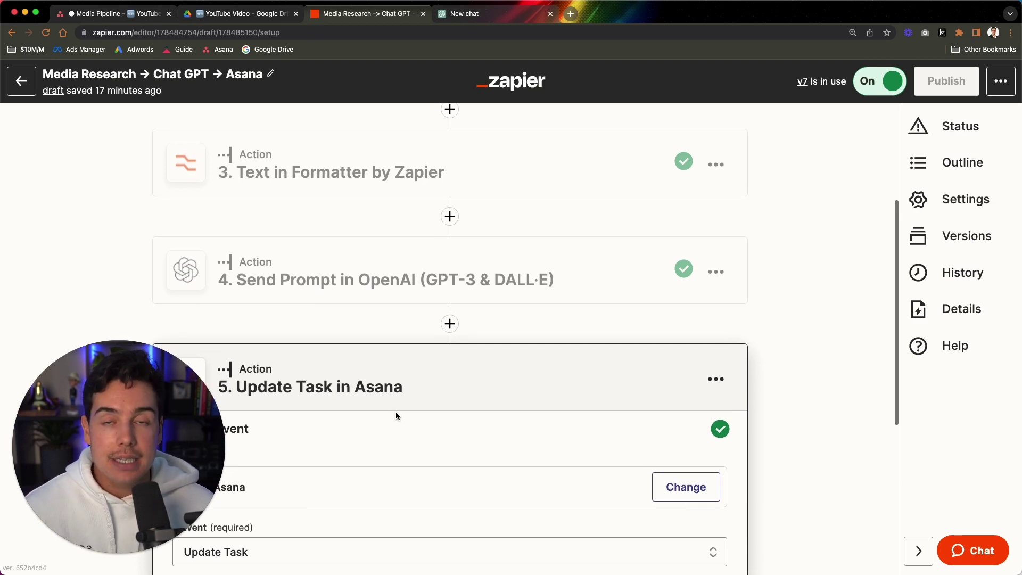
left_click_drag(137, 405, 149, 137)
scroll(369, 353, "down", 2)
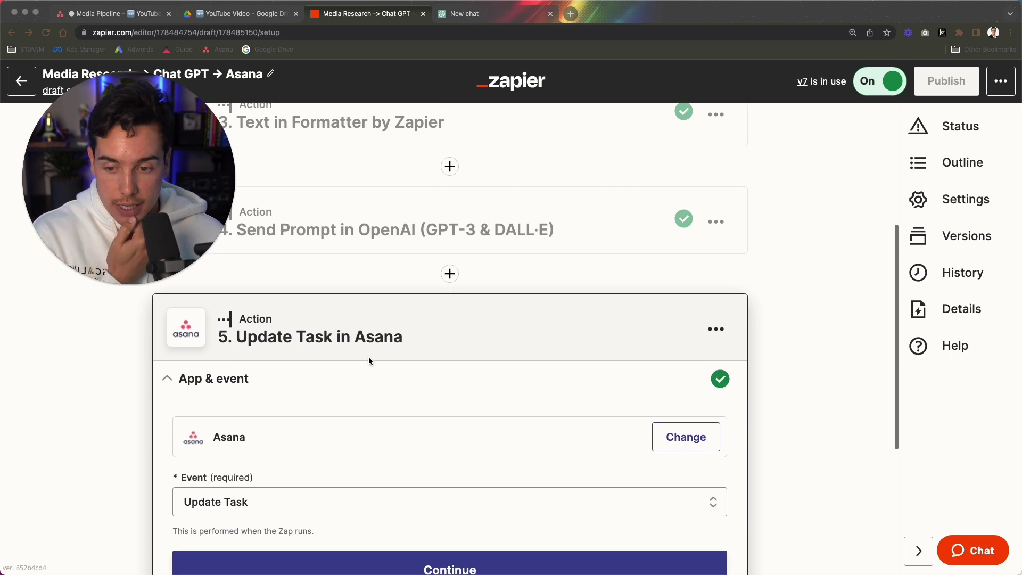
scroll(371, 364, "down", 1)
left_click(354, 552)
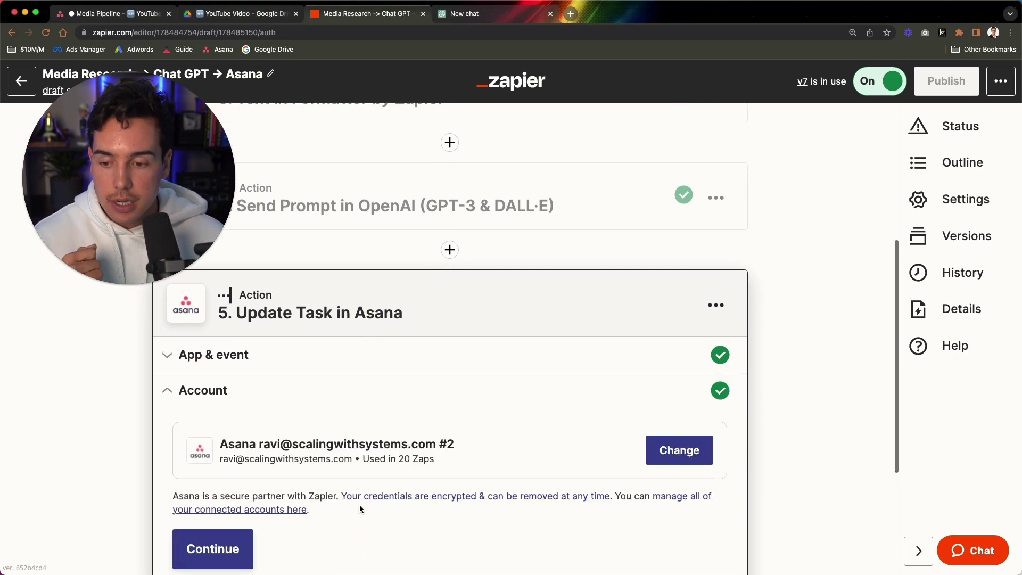
scroll(298, 527, "down", 1)
left_click(237, 522)
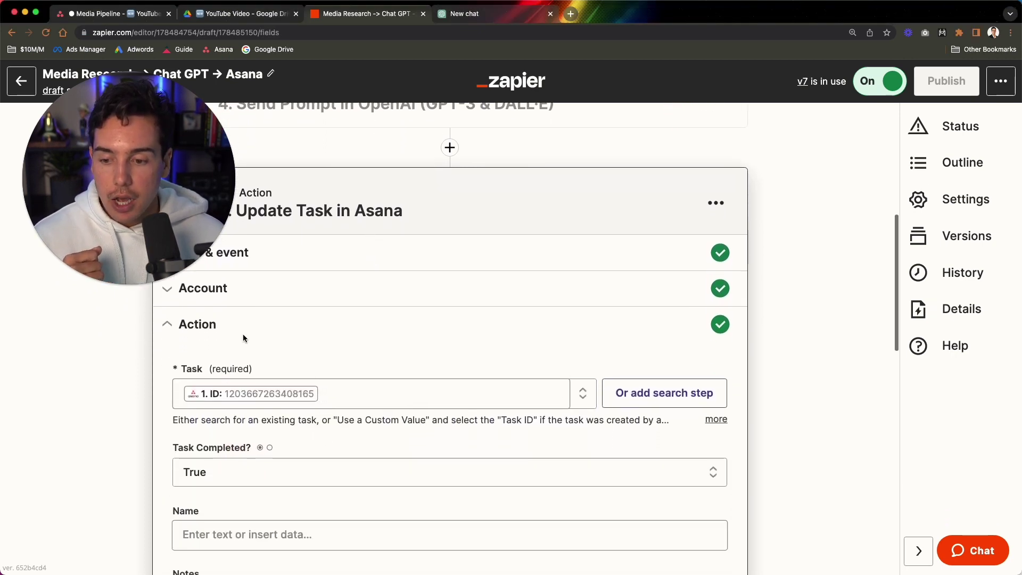
scroll(330, 392, "down", 3)
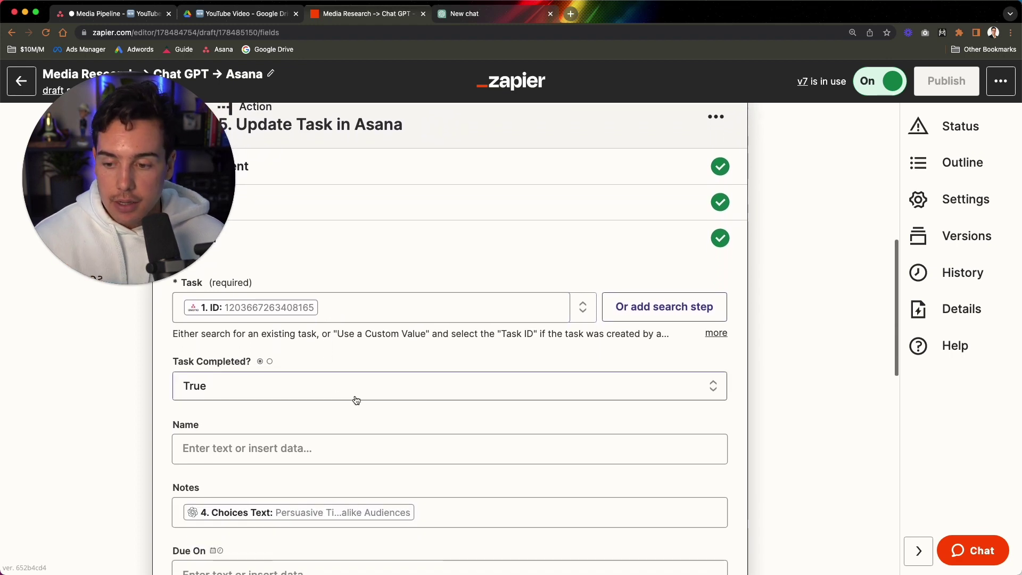
scroll(356, 395, "up", 10)
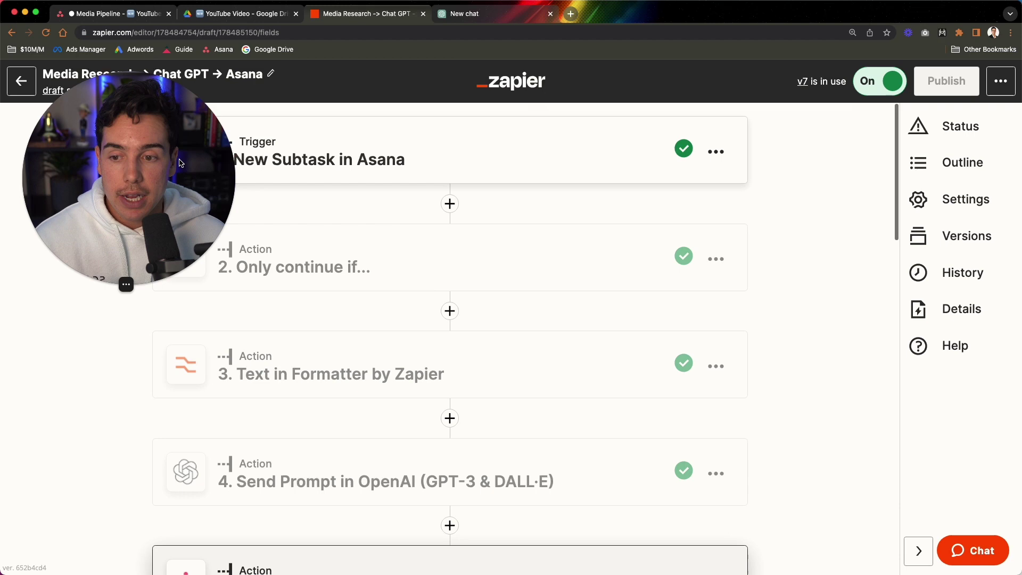
left_click_drag(191, 145, 186, 255)
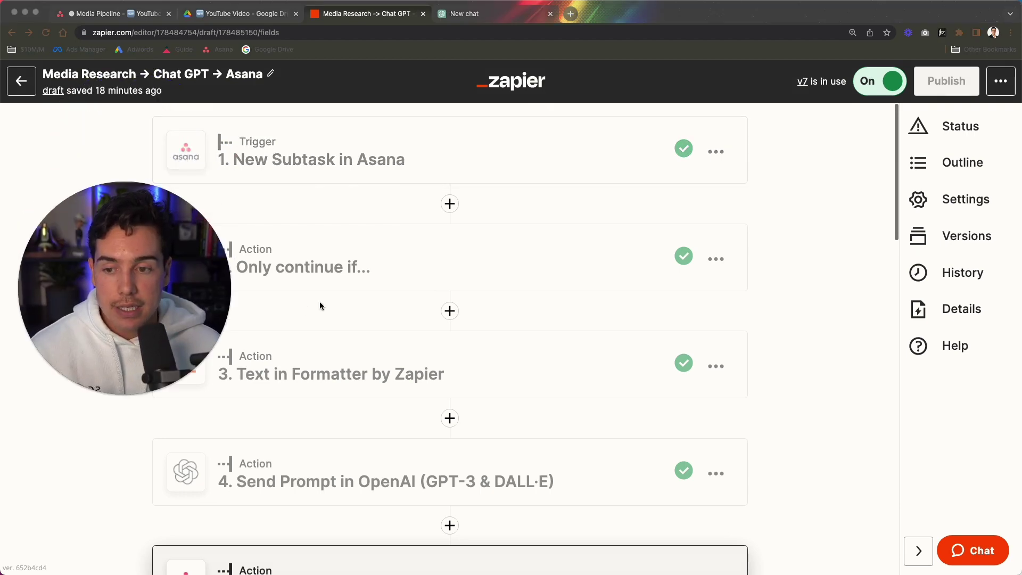
scroll(509, 421, "down", 10)
left_click_drag(127, 332, 118, 201)
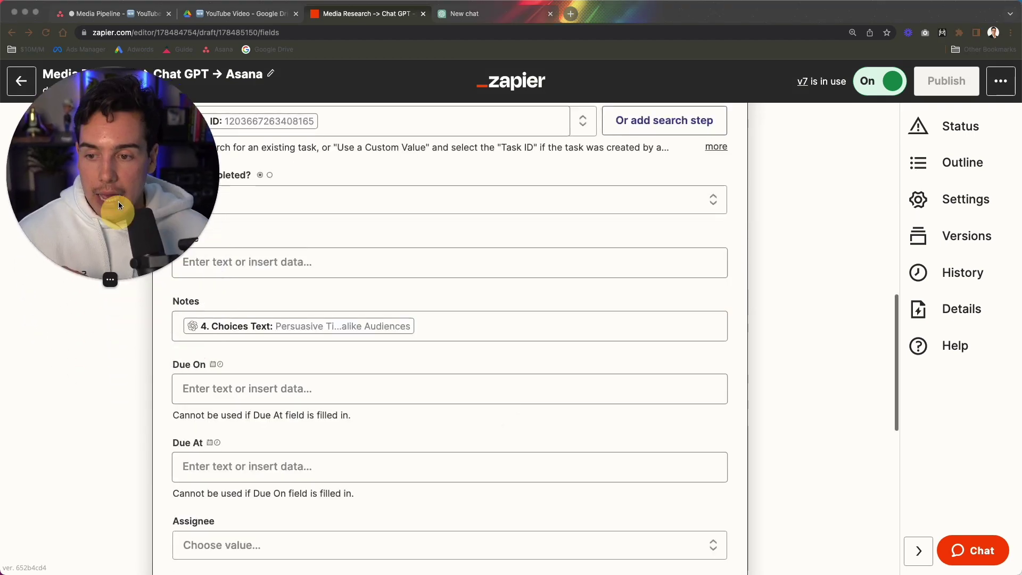
scroll(544, 397, "up", 1)
left_click(470, 364)
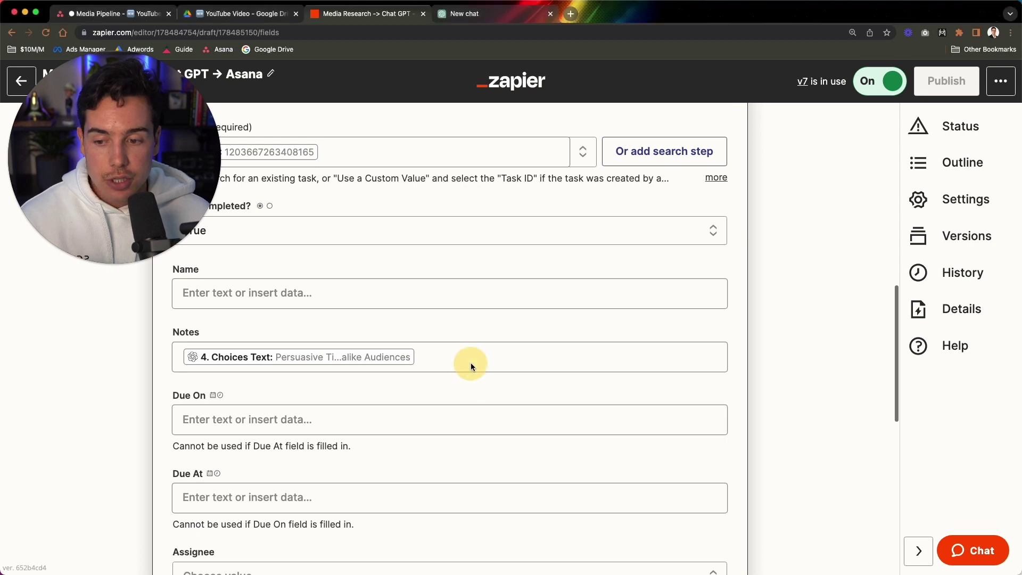
Check the OpenAI prompt step's test sample data.
scroll(341, 423, "up", 10)
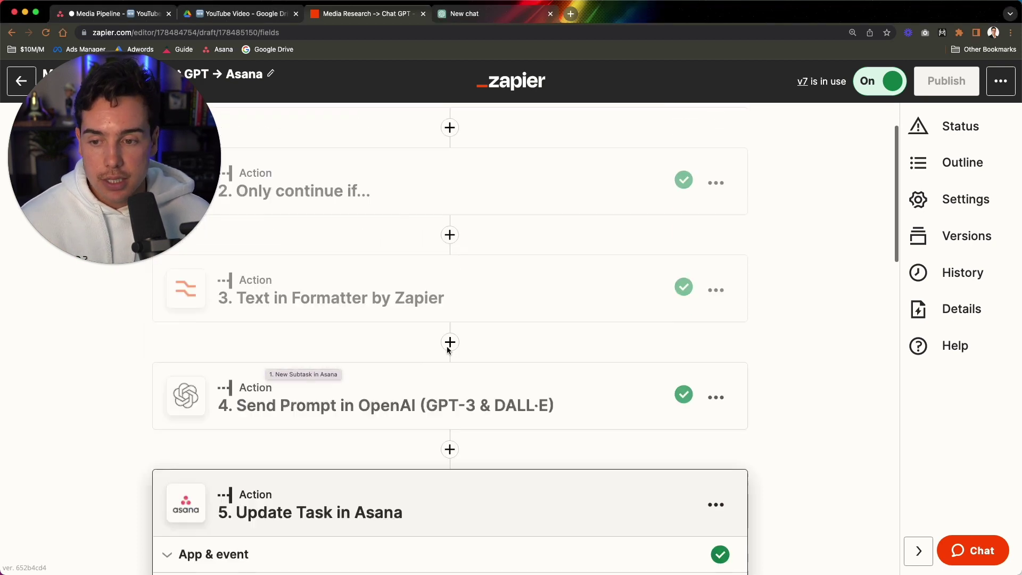
left_click(342, 421)
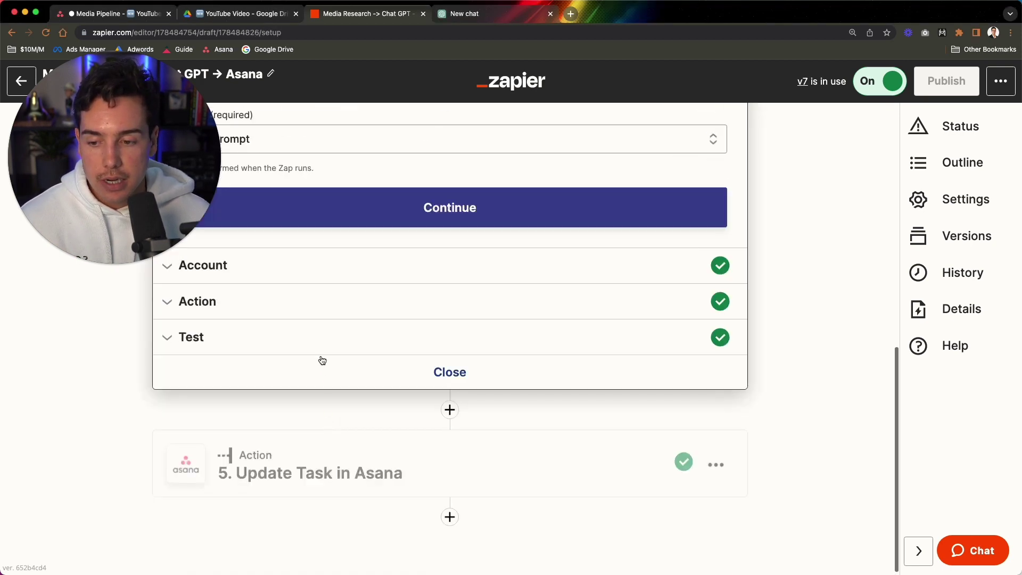
left_click(335, 333)
scroll(516, 438, "down", 1)
left_click_drag(190, 346, 302, 392)
left_click(302, 391)
scroll(197, 406, "down", 2)
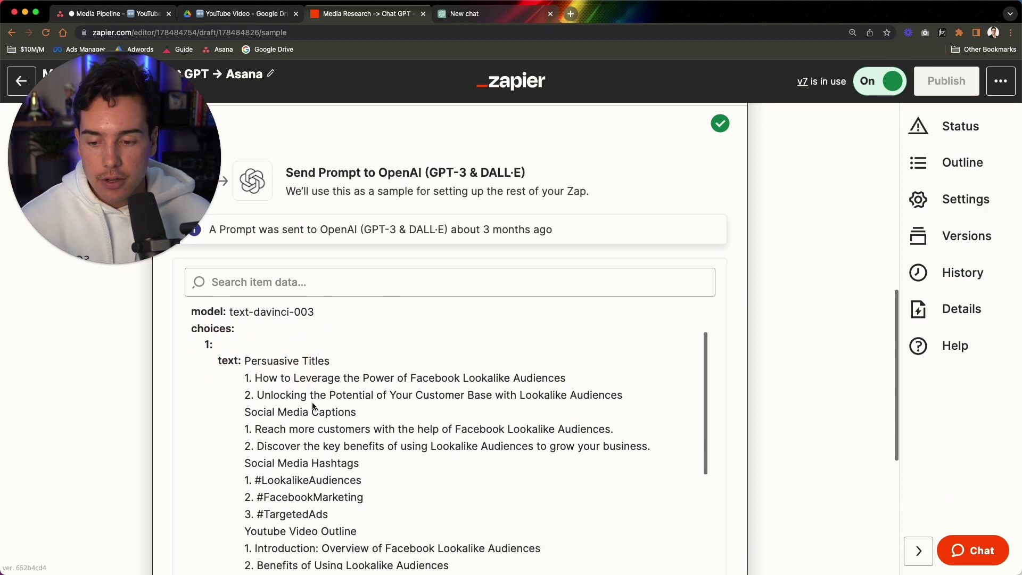
scroll(197, 407, "down", 6)
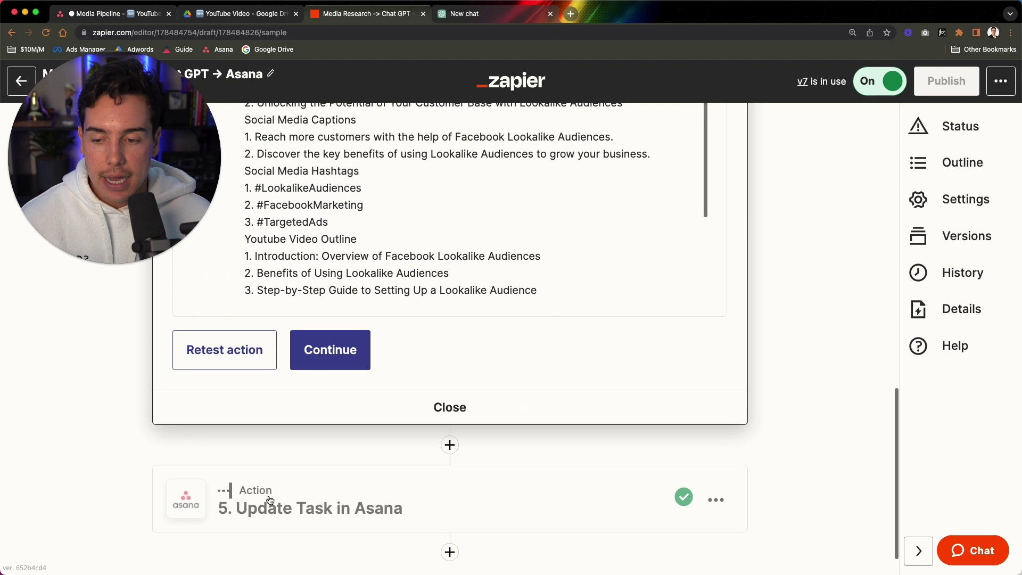
Recheck the Update Task field mappings, then return to the Media Pipeline task in Asana.
left_click(270, 500)
left_click(238, 519)
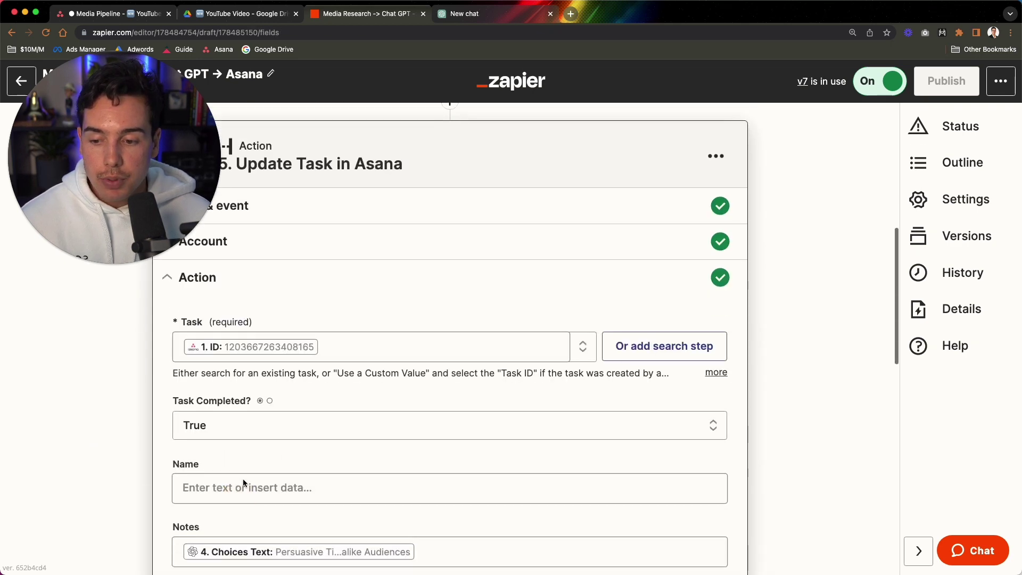
scroll(247, 485, "down", 5)
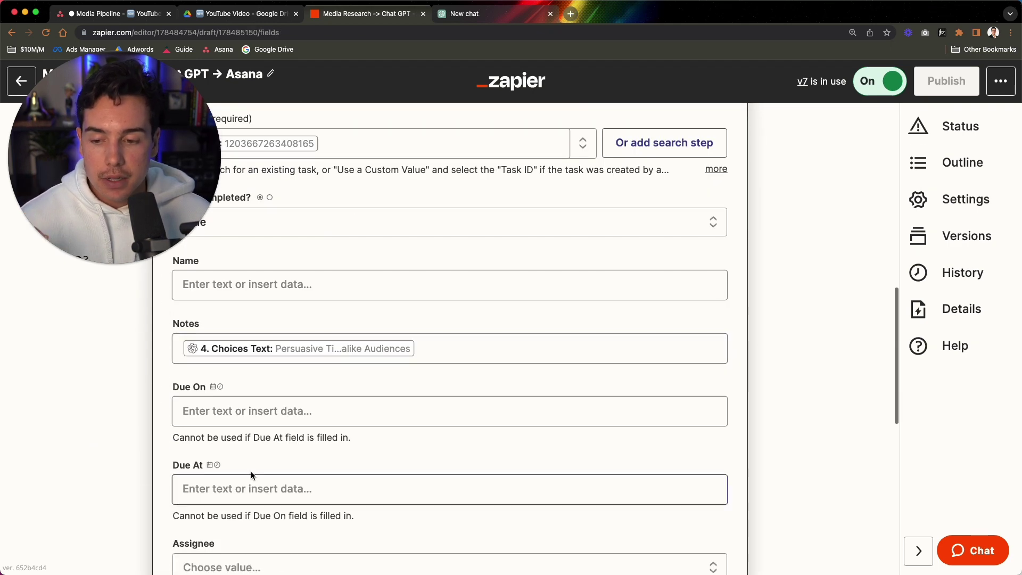
scroll(275, 433, "down", 12)
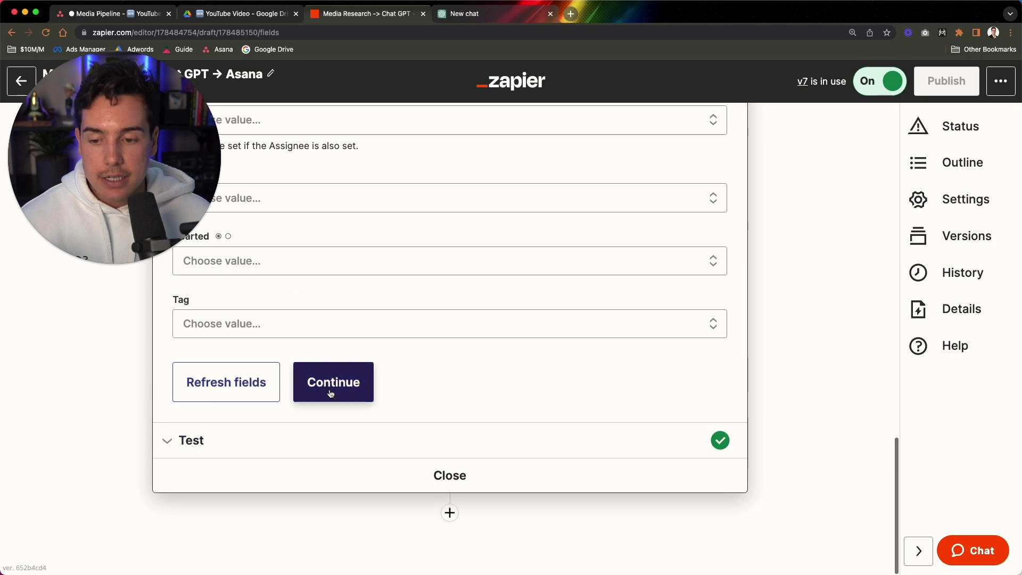
left_click(147, 15)
Close the Make automation task's details and scroll the board left to the Backlog column.
scroll(772, 382, "down", 3)
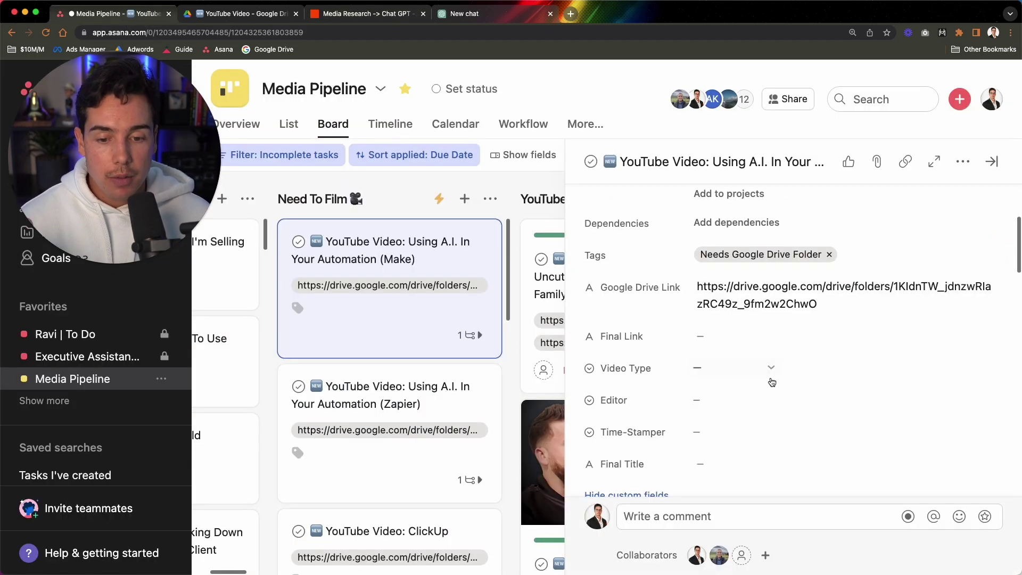
scroll(772, 382, "down", 3)
scroll(772, 382, "up", 10)
left_click_drag(743, 213, 669, 261)
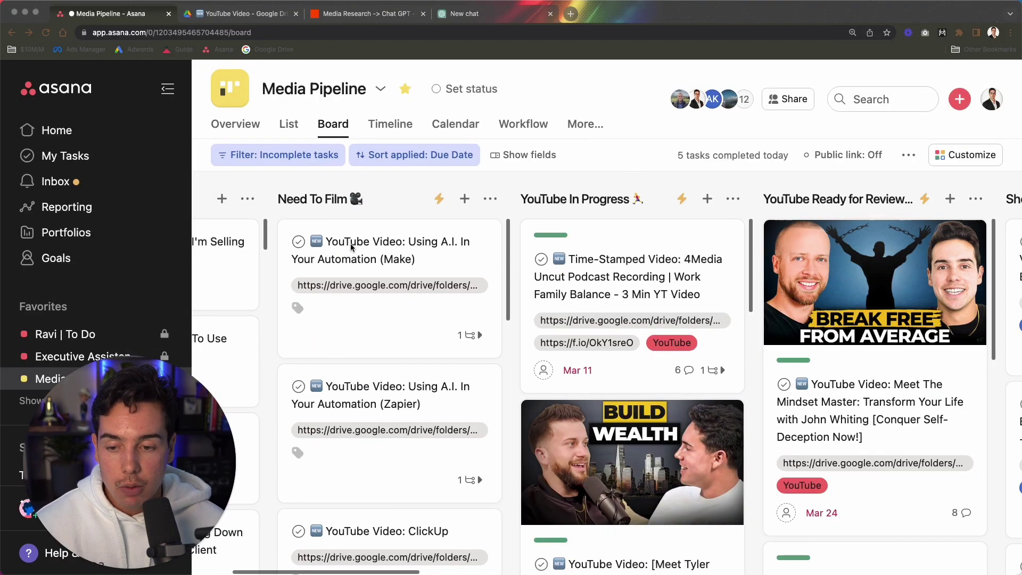
scroll(350, 247, "left", 3)
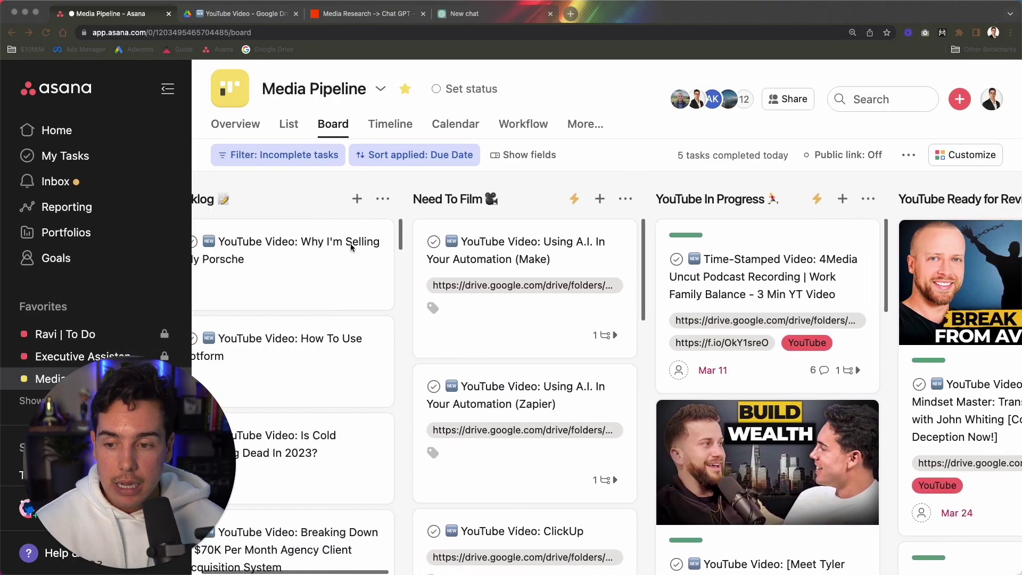
scroll(350, 247, "left", 2)
left_click(329, 193)
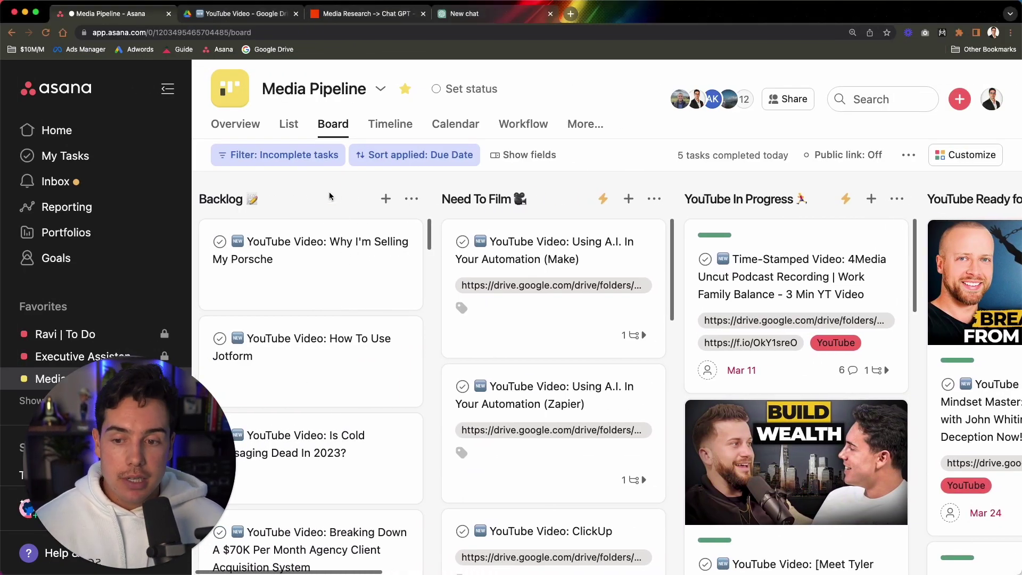
Open the Using A.I. In Your Automation (Make) task and view its empty Google Drive folder.
left_click(577, 246)
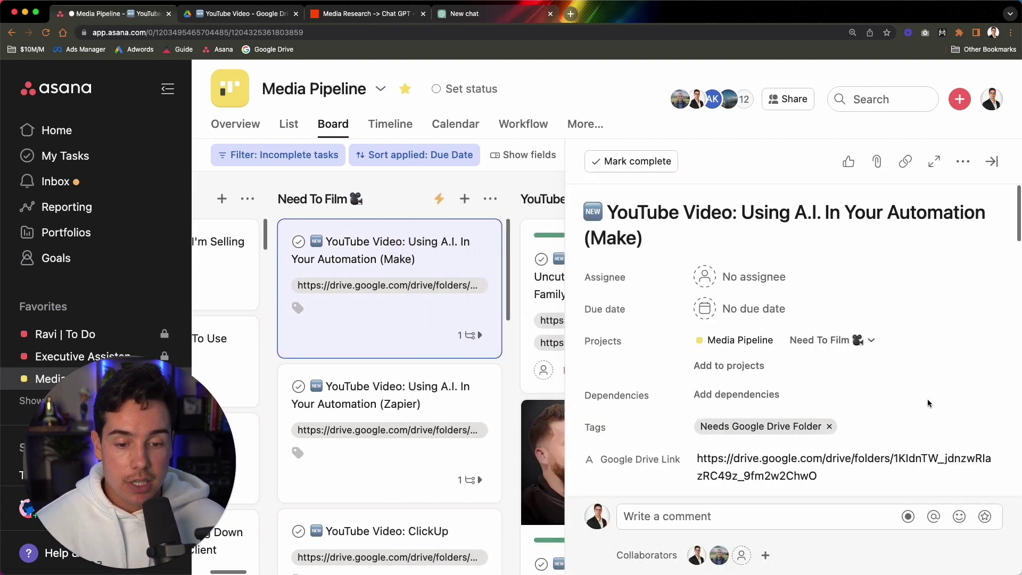
scroll(928, 398, "down", 1)
left_click(994, 456)
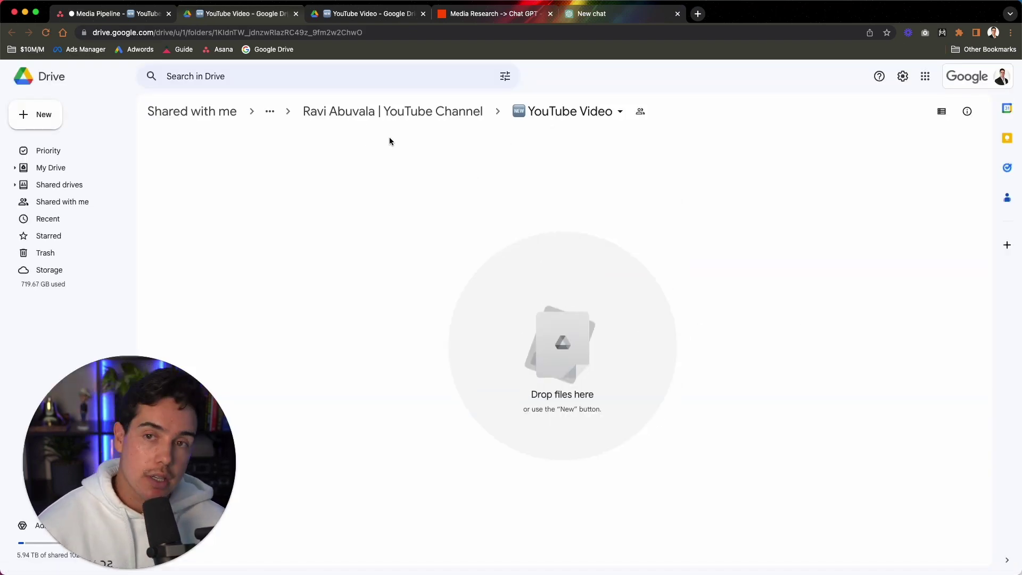
left_click(130, 15)
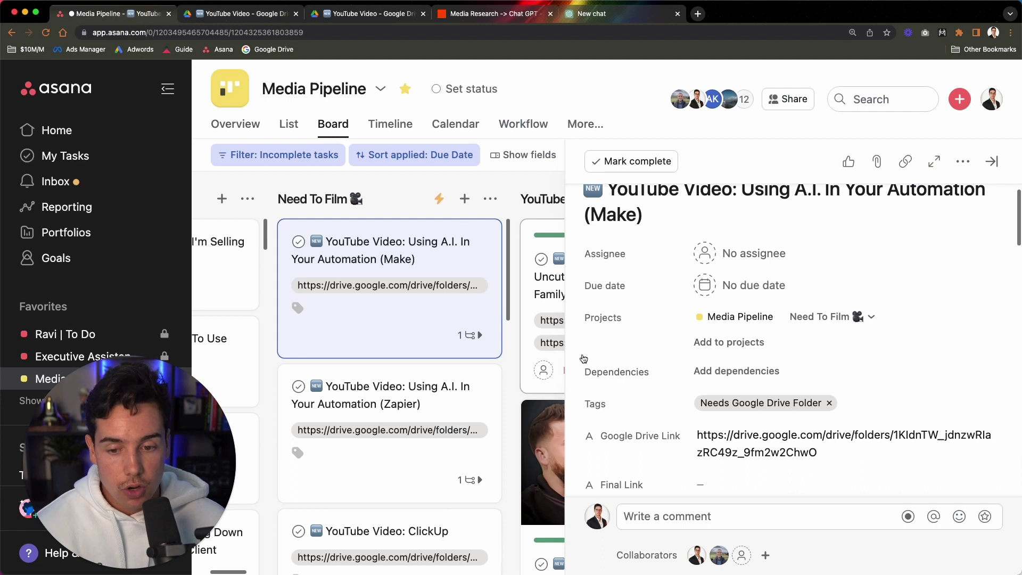
scroll(798, 394, "down", 1)
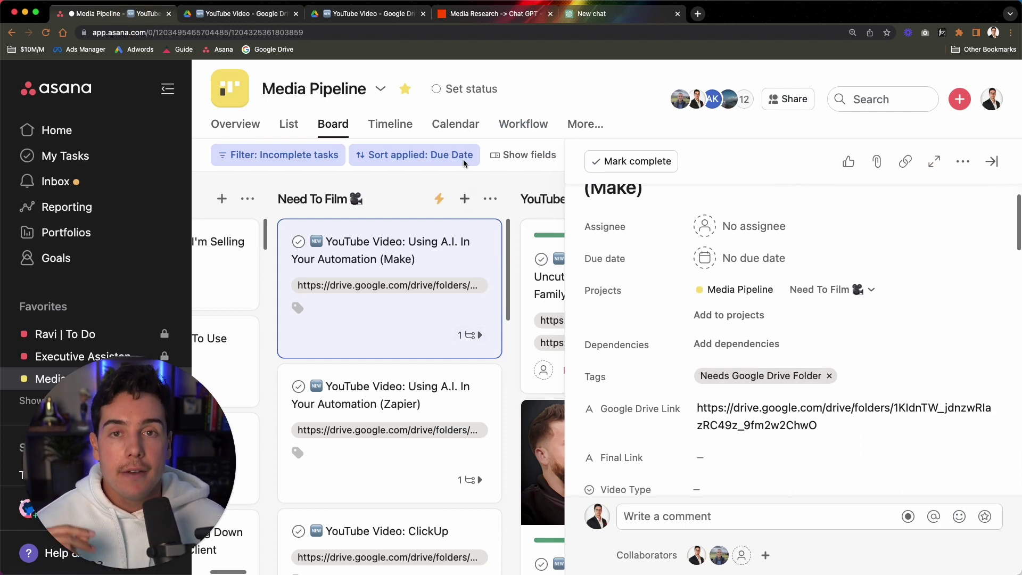
Check the filter rules: Name contains Video Research, Parent Name does not contain Asset.
left_click(463, 21)
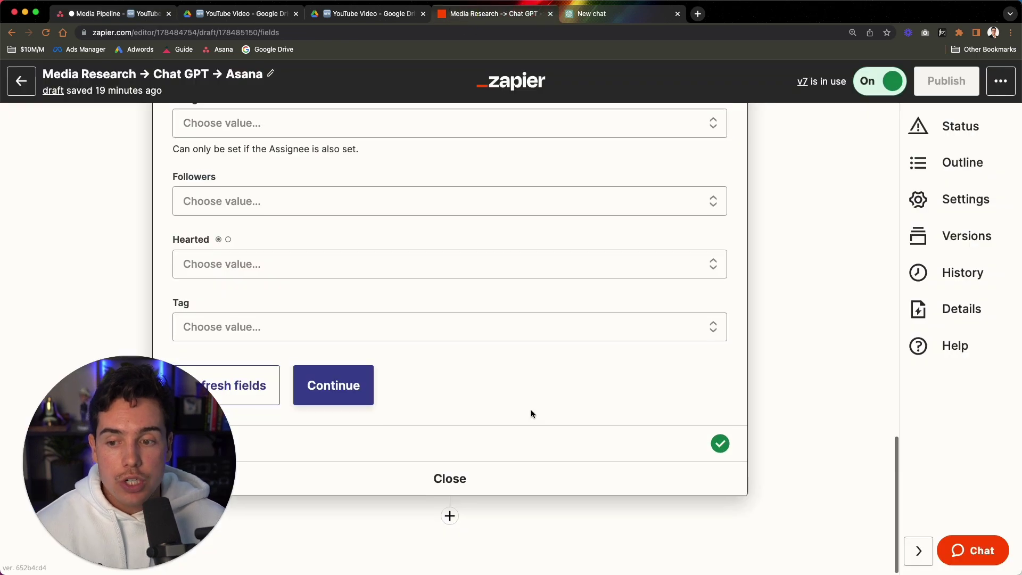
scroll(535, 412, "up", 10)
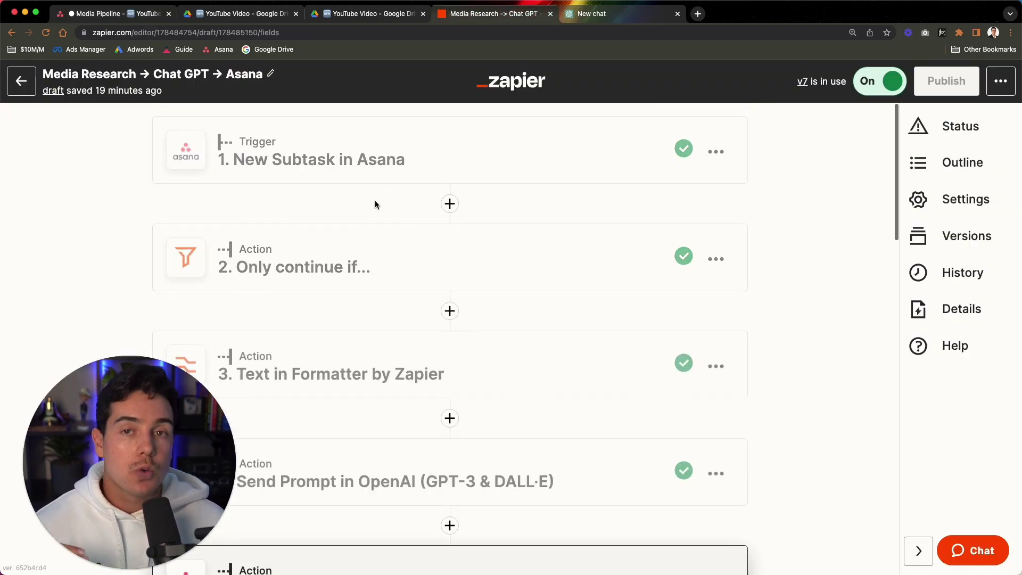
scroll(382, 330, "down", 1)
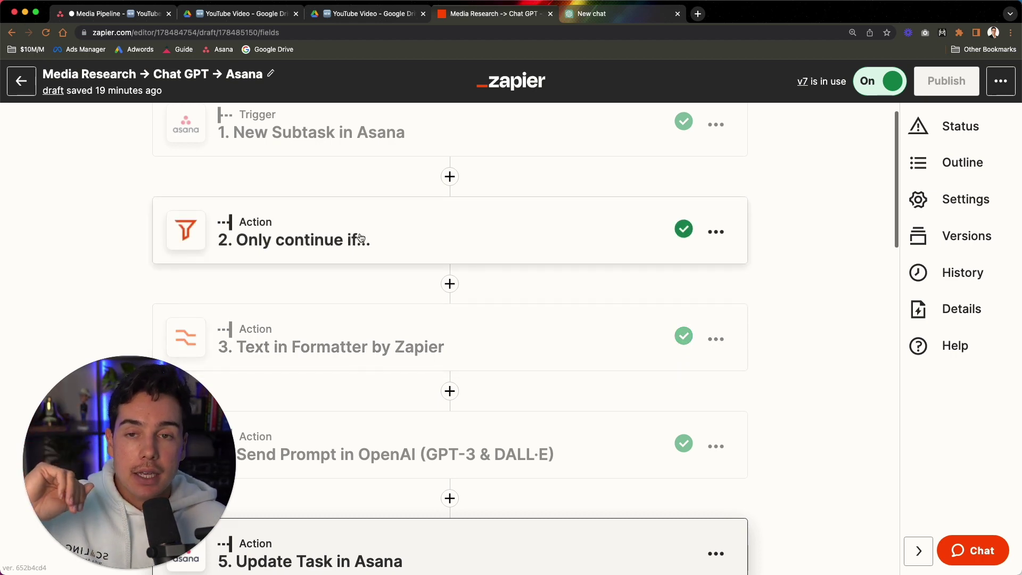
left_click(344, 238)
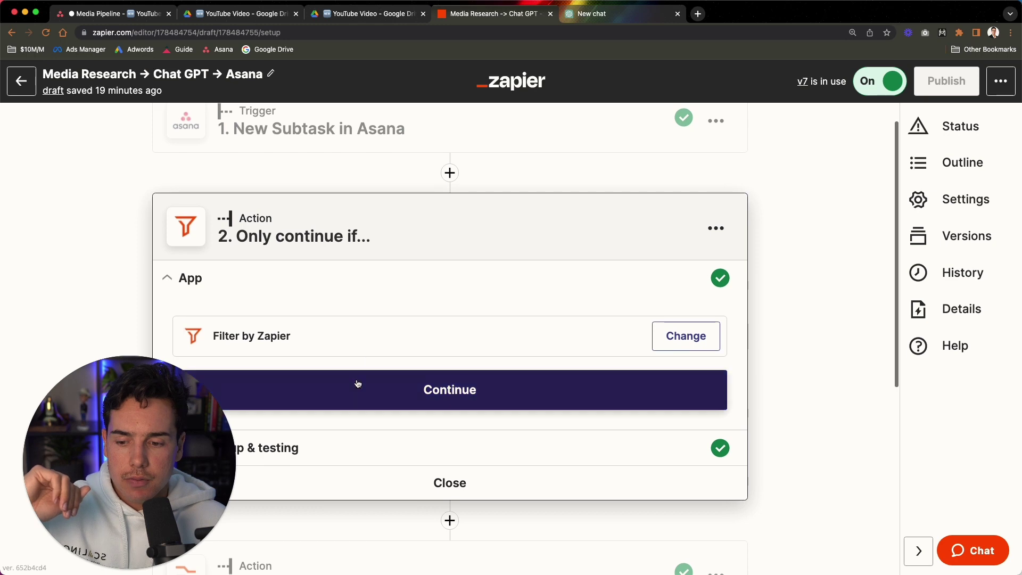
left_click(354, 434)
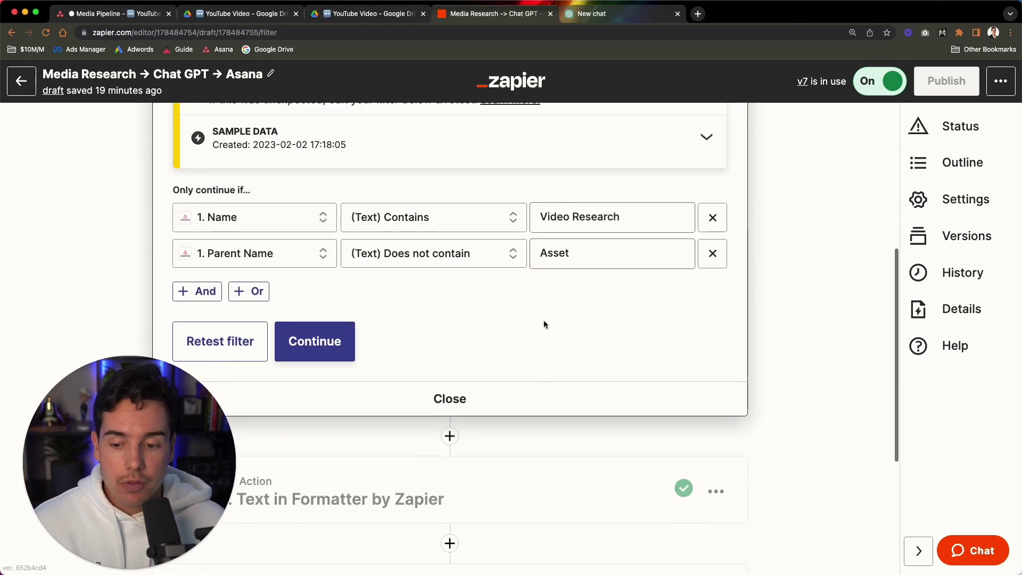
scroll(544, 323, "down", 5)
left_click(337, 349)
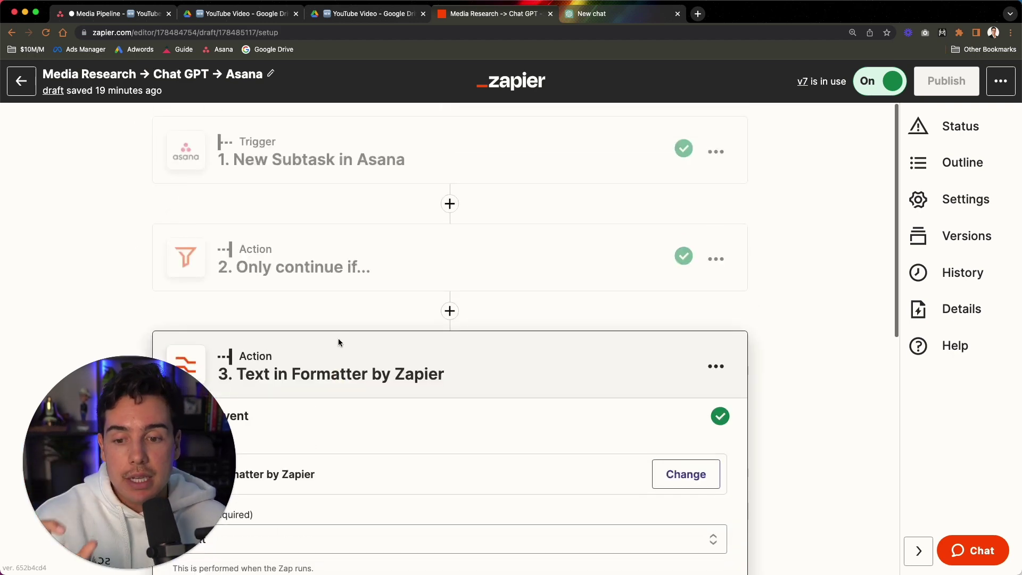
Select the 'YouTube Video: ' prefix in the Make task's title, then return to Zapier.
left_click(103, 14)
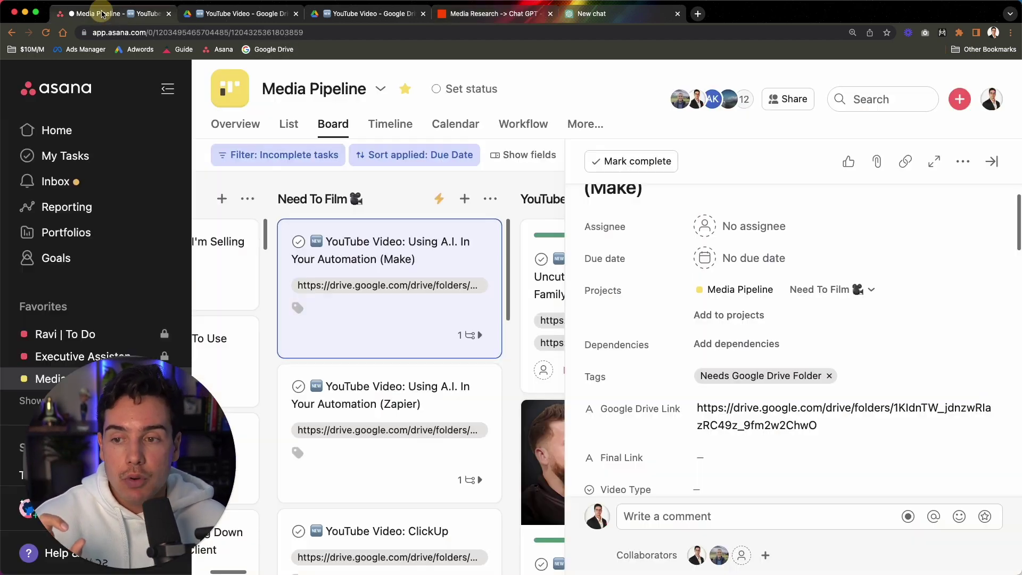
scroll(704, 237, "up", 2)
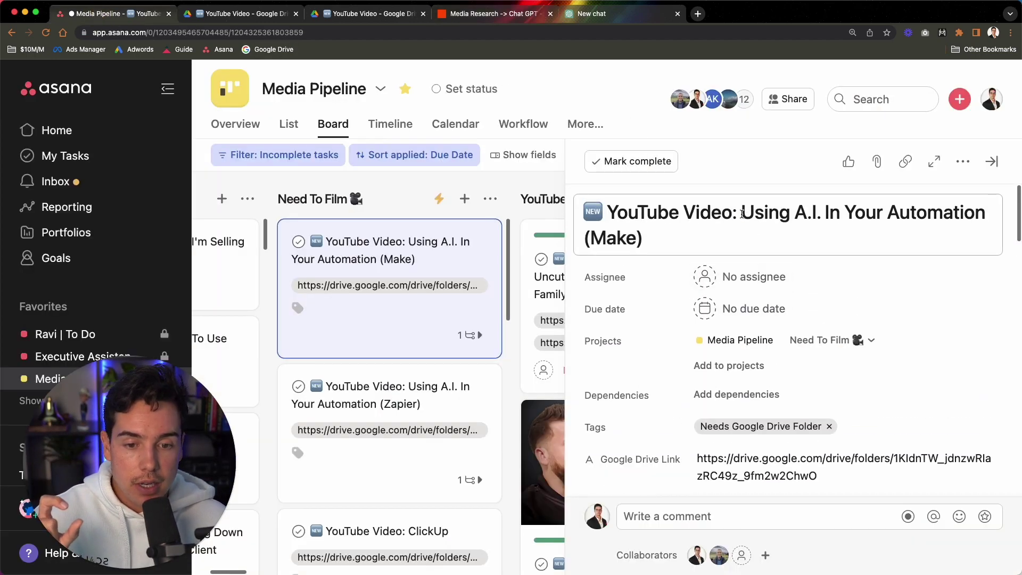
left_click_drag(742, 213, 600, 213)
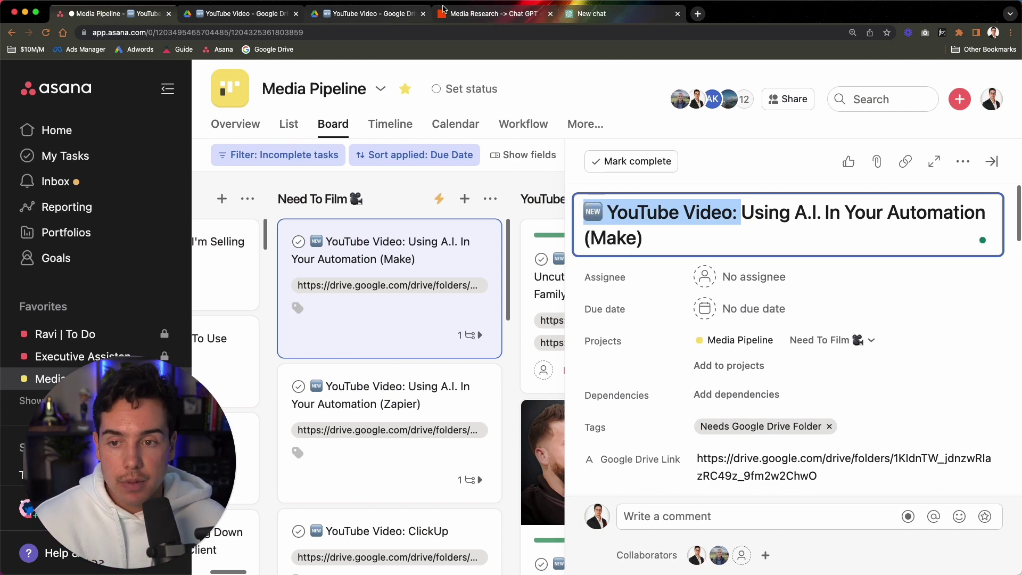
left_click(443, 9)
scroll(413, 336, "down", 5)
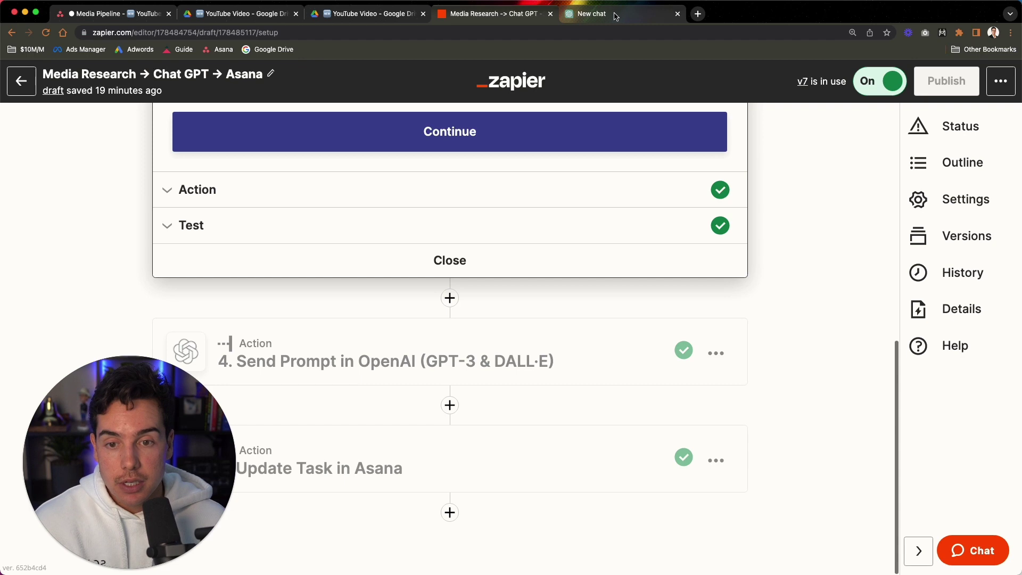
Inspect the Send Prompt in OpenAI step's model, prompt and 0.7 temperature settings.
left_click(426, 332)
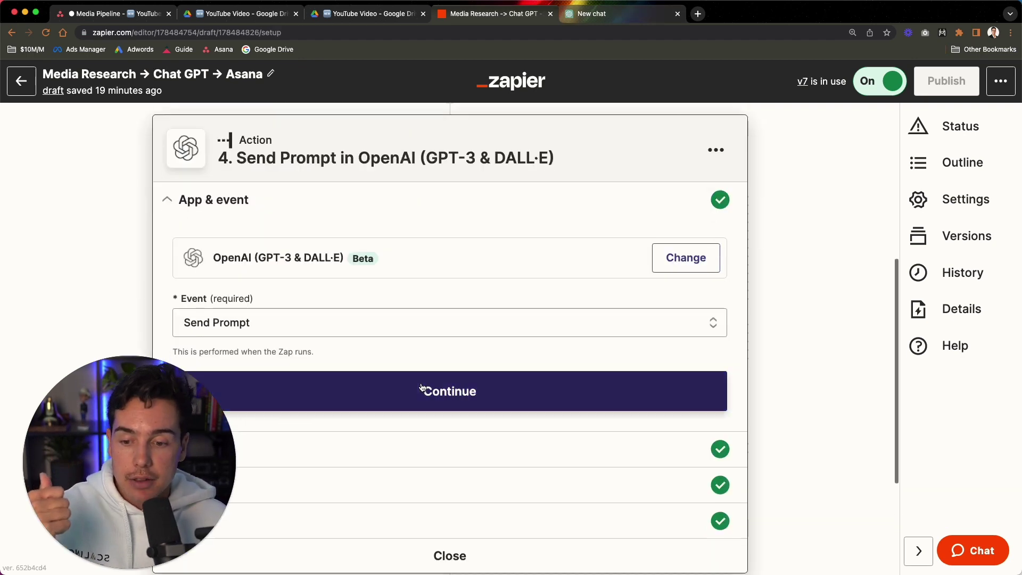
scroll(373, 346, "down", 5)
left_click(337, 301)
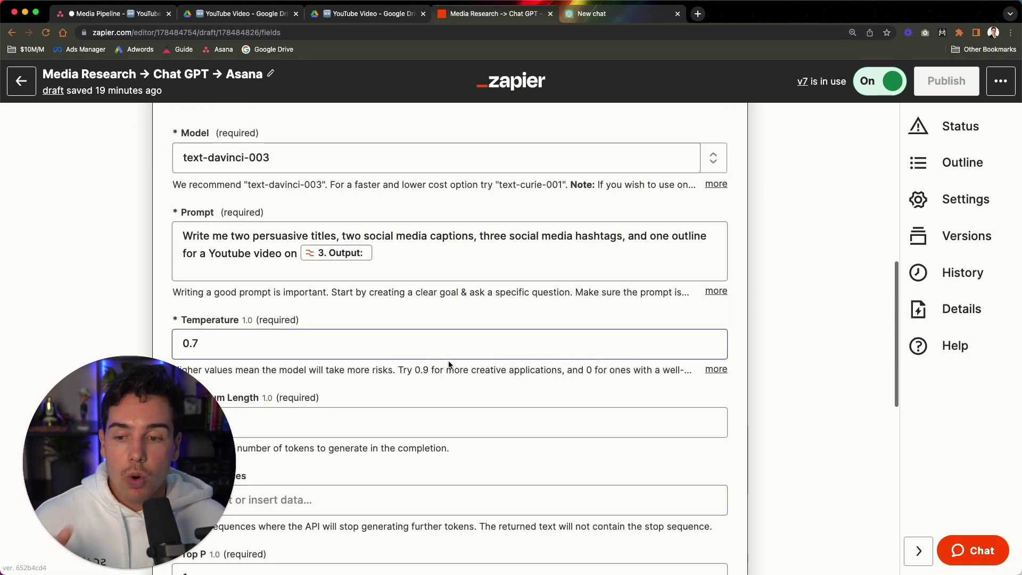
scroll(448, 360, "down", 3)
scroll(448, 356, "up", 7)
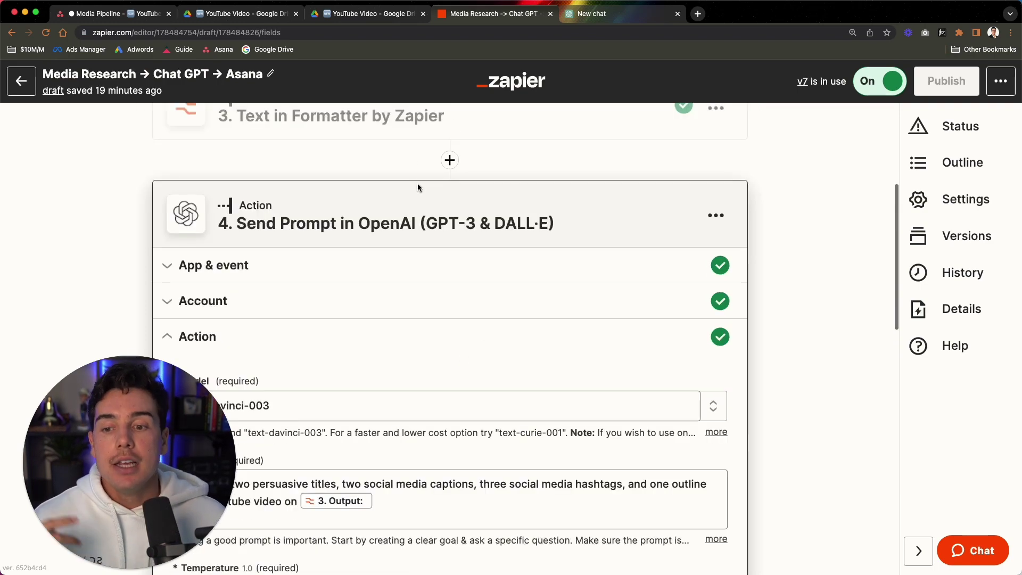
scroll(417, 187, "down", 10)
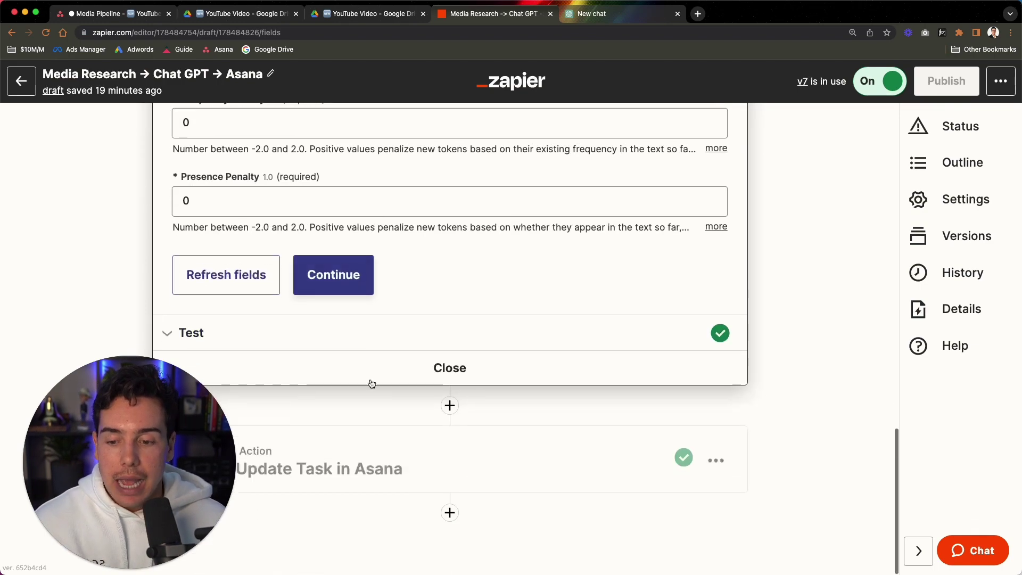
left_click(329, 446)
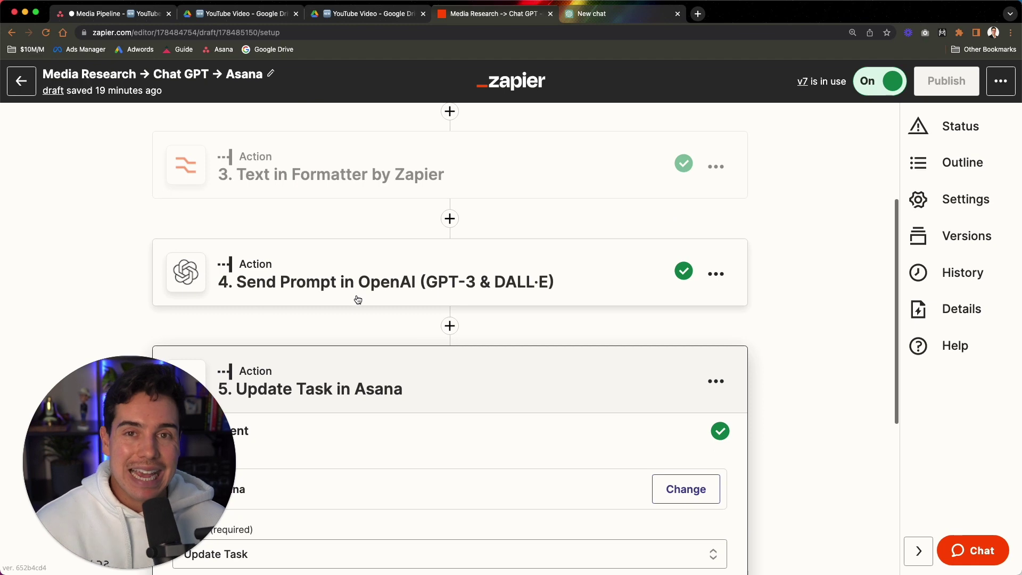
Switch to the Media Pipeline tab, where the Make automation task's details are open.
left_click(115, 14)
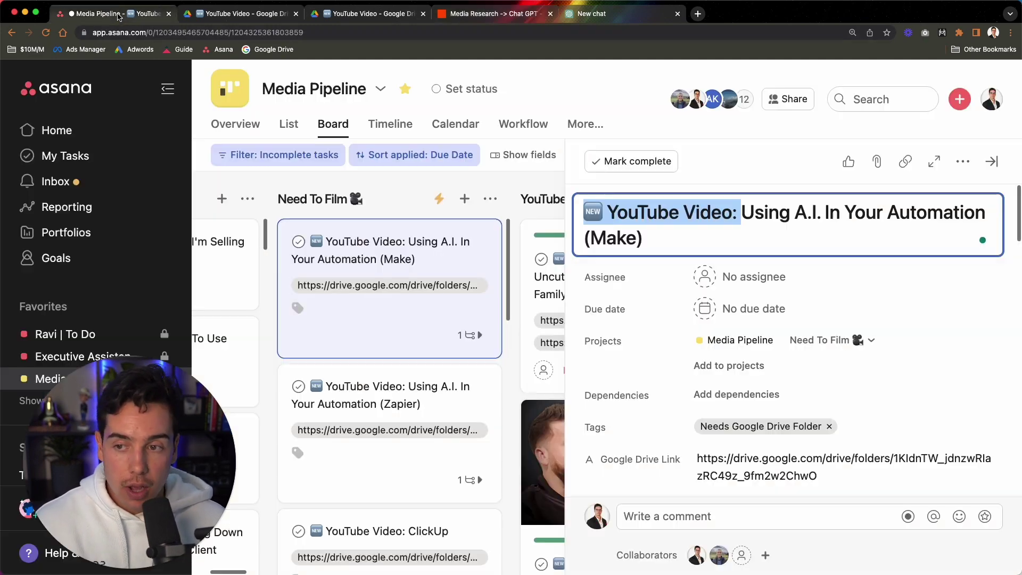